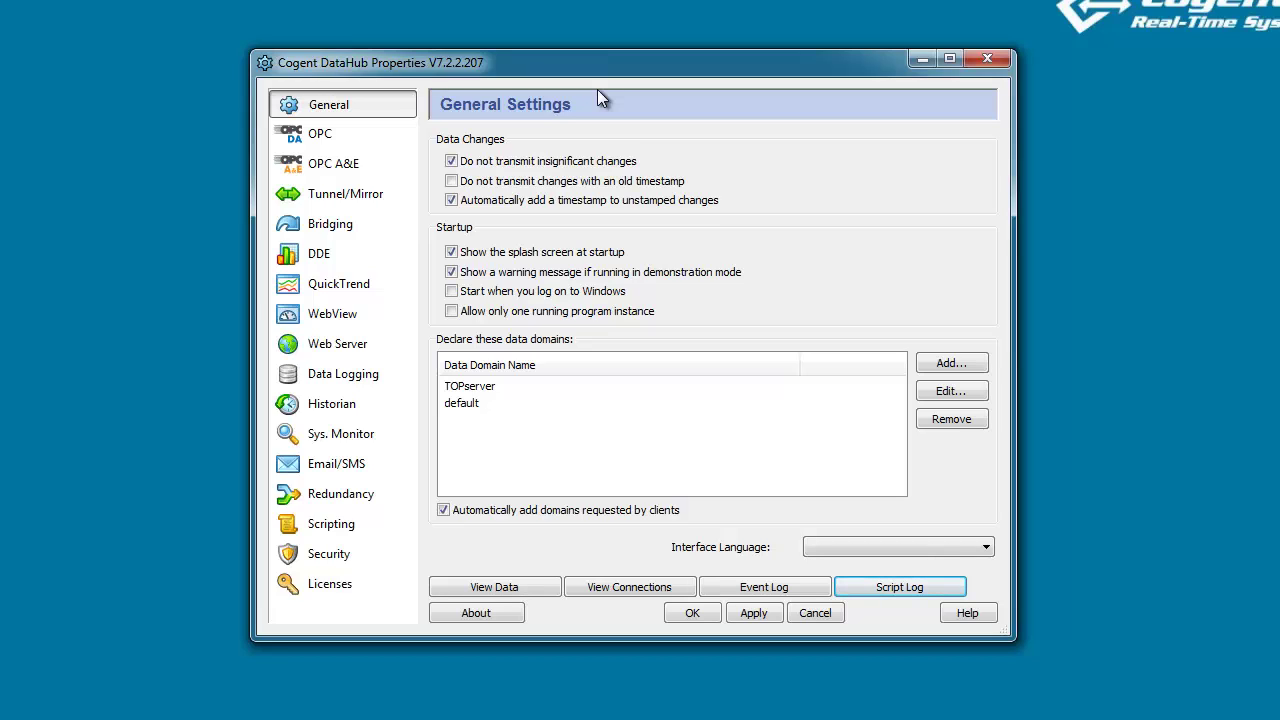
Review the OPC connection and the live TOPserver Sim values for Ramp1, Random1 and Sine1.
left_click(388, 132)
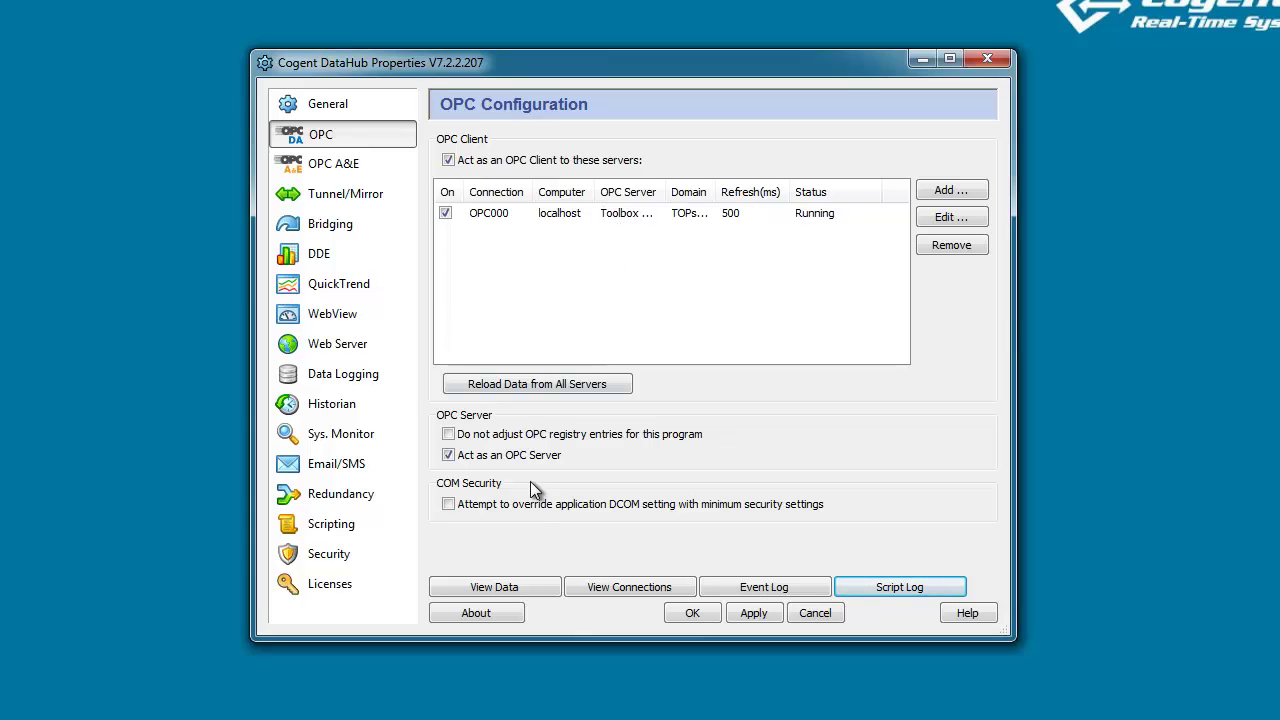
left_click(497, 586)
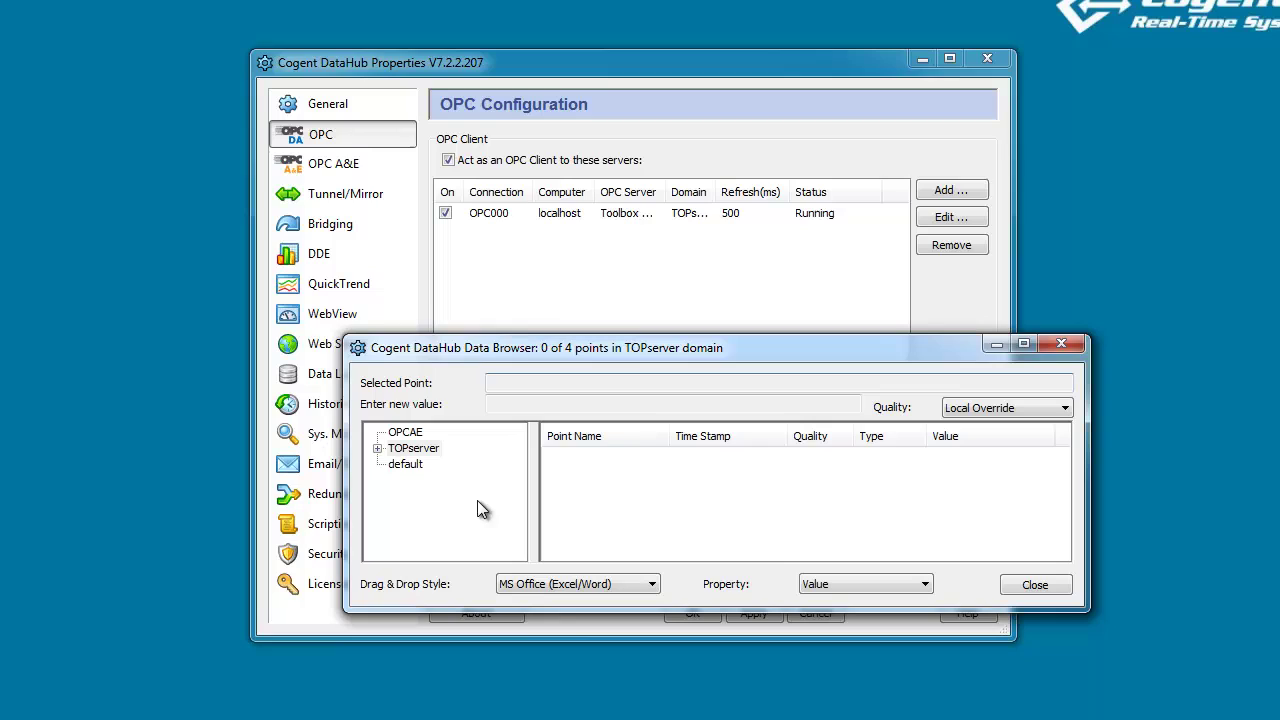
left_click(378, 448)
left_click(412, 463)
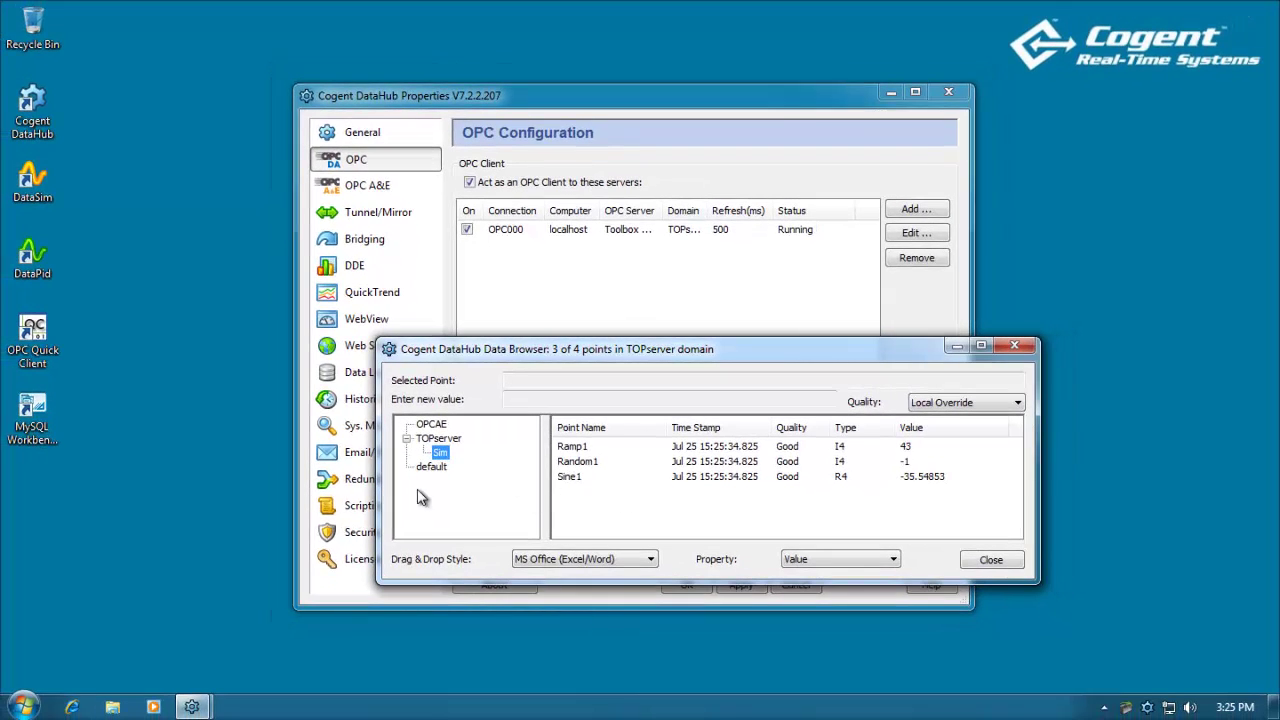
left_click(40, 407)
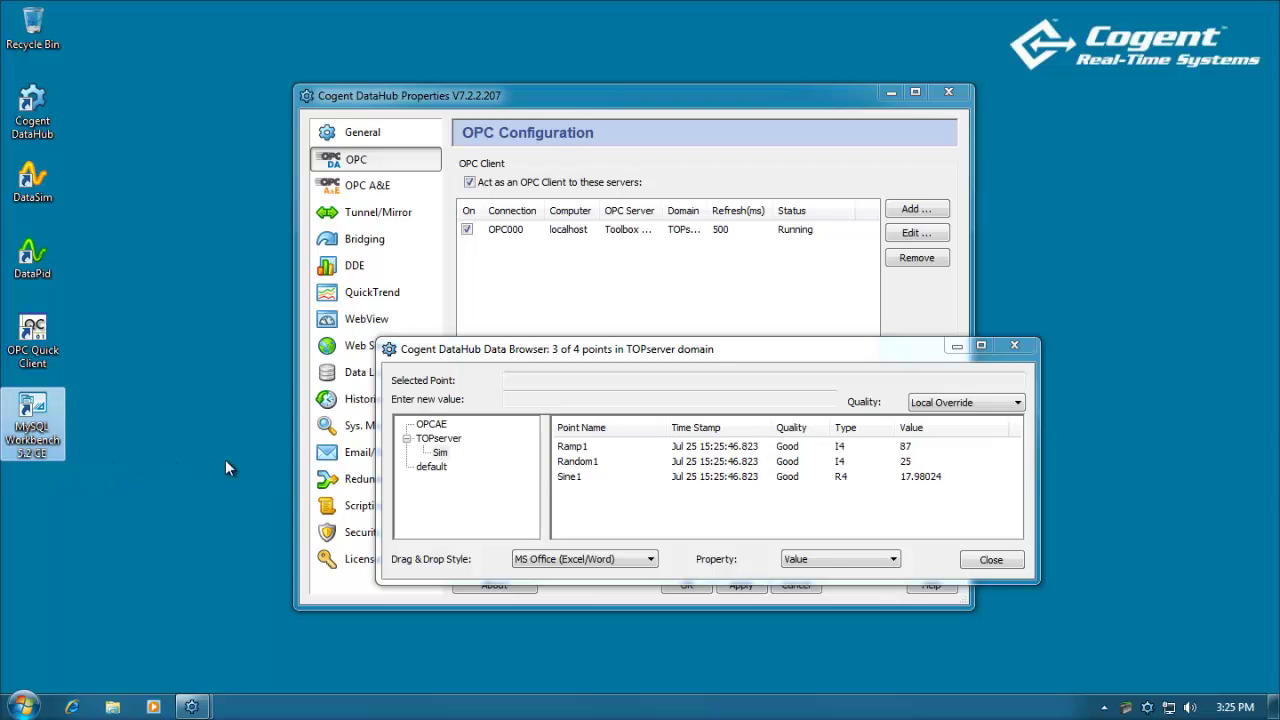
Close the Data Browser and show the Data Logging settings with ODBC logging enabled.
left_click(990, 562)
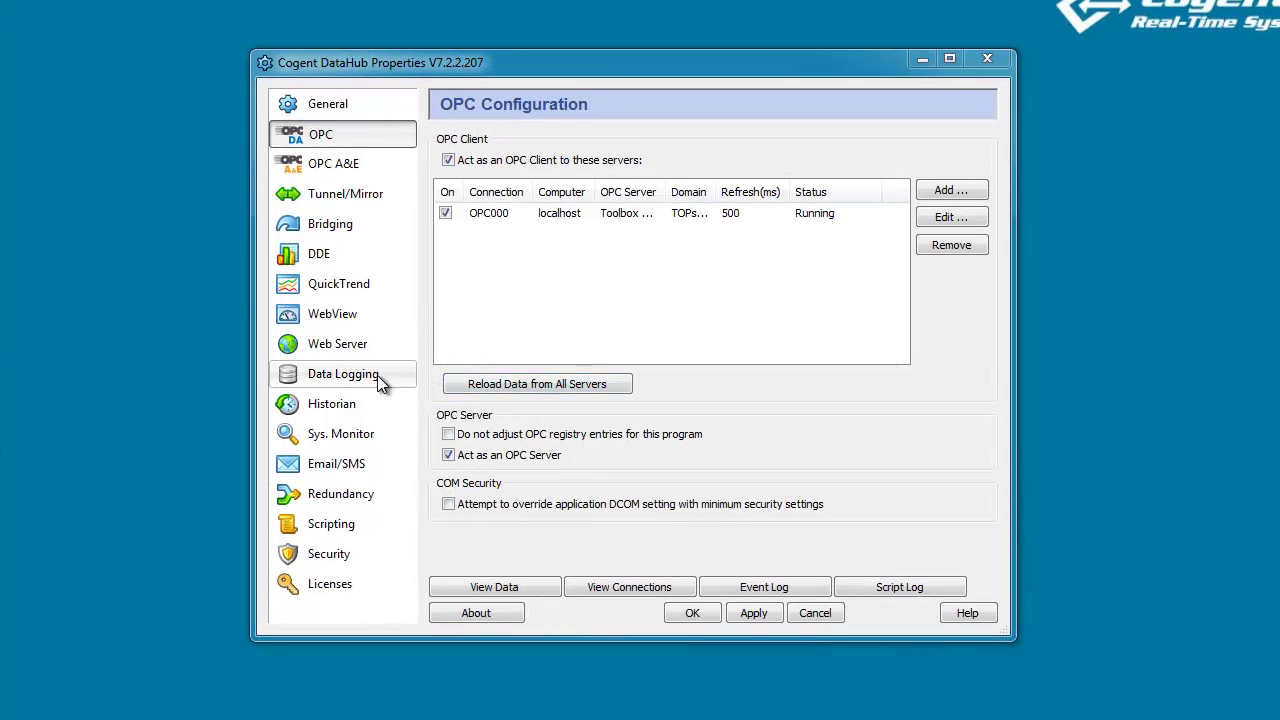
left_click(369, 375)
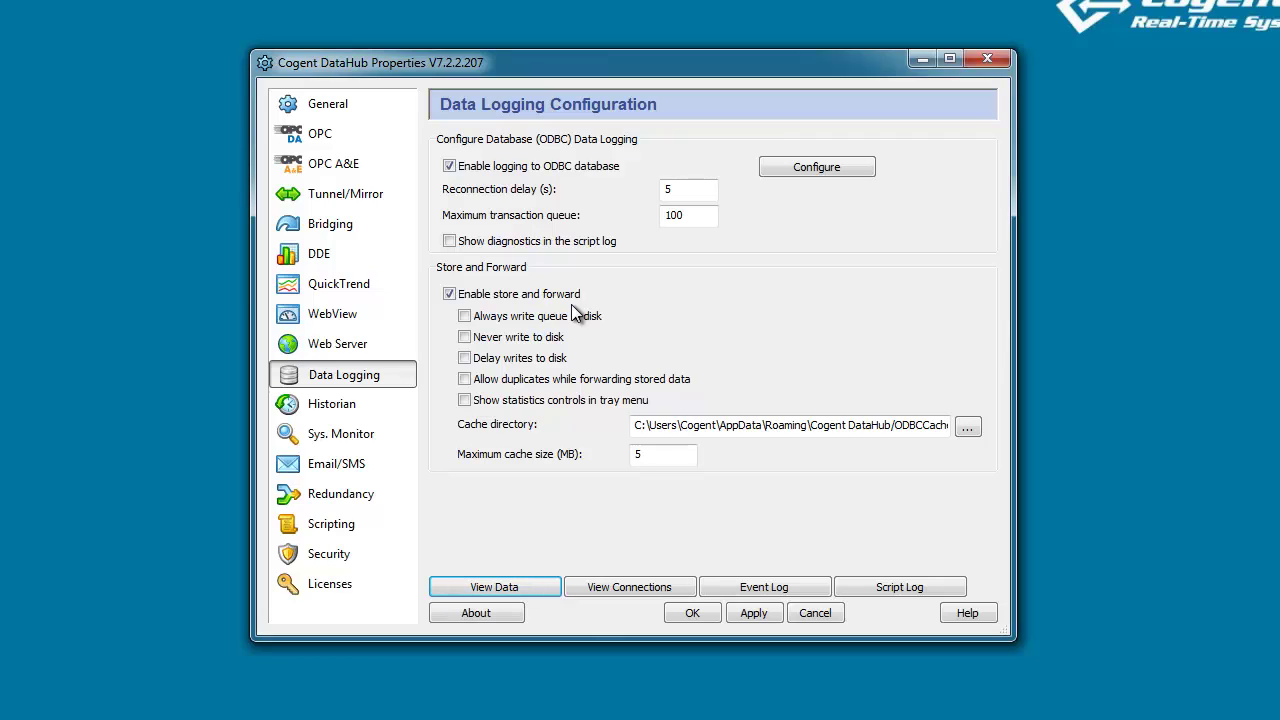
Choose MySQL_Cogent as the ODBC data source, checking it in the DSN Administrator.
left_click(853, 170)
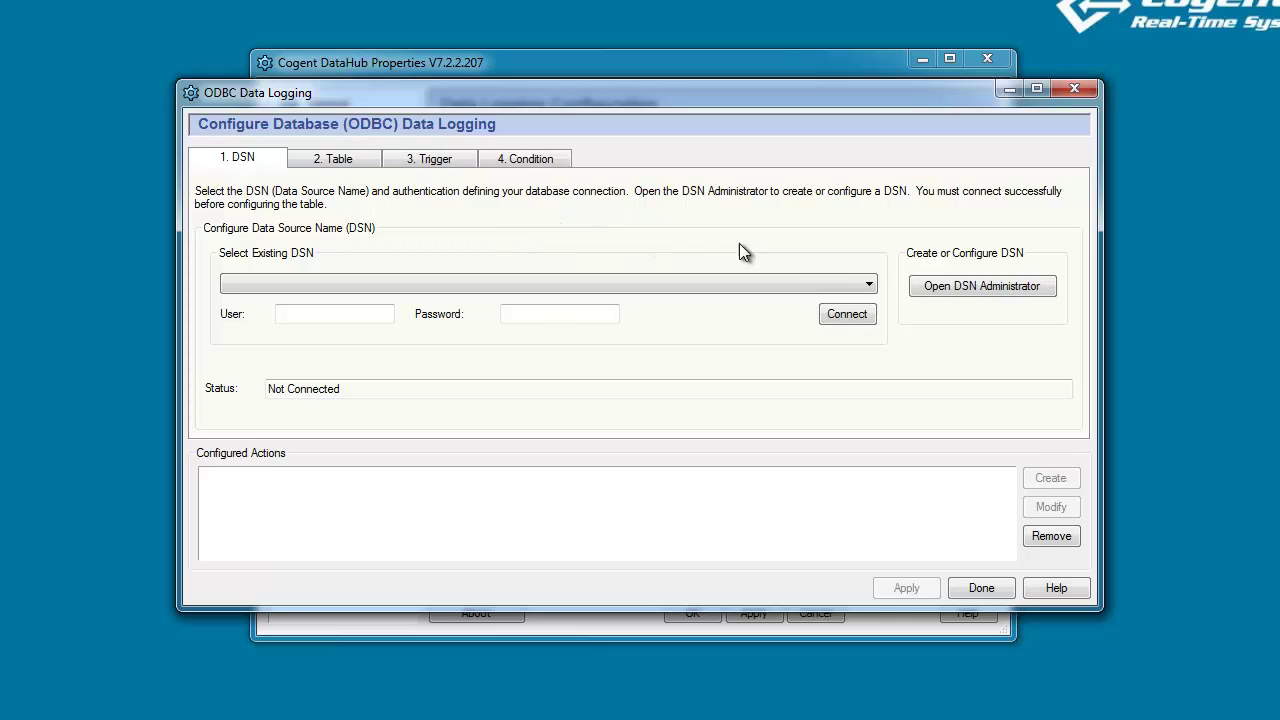
left_click(870, 287)
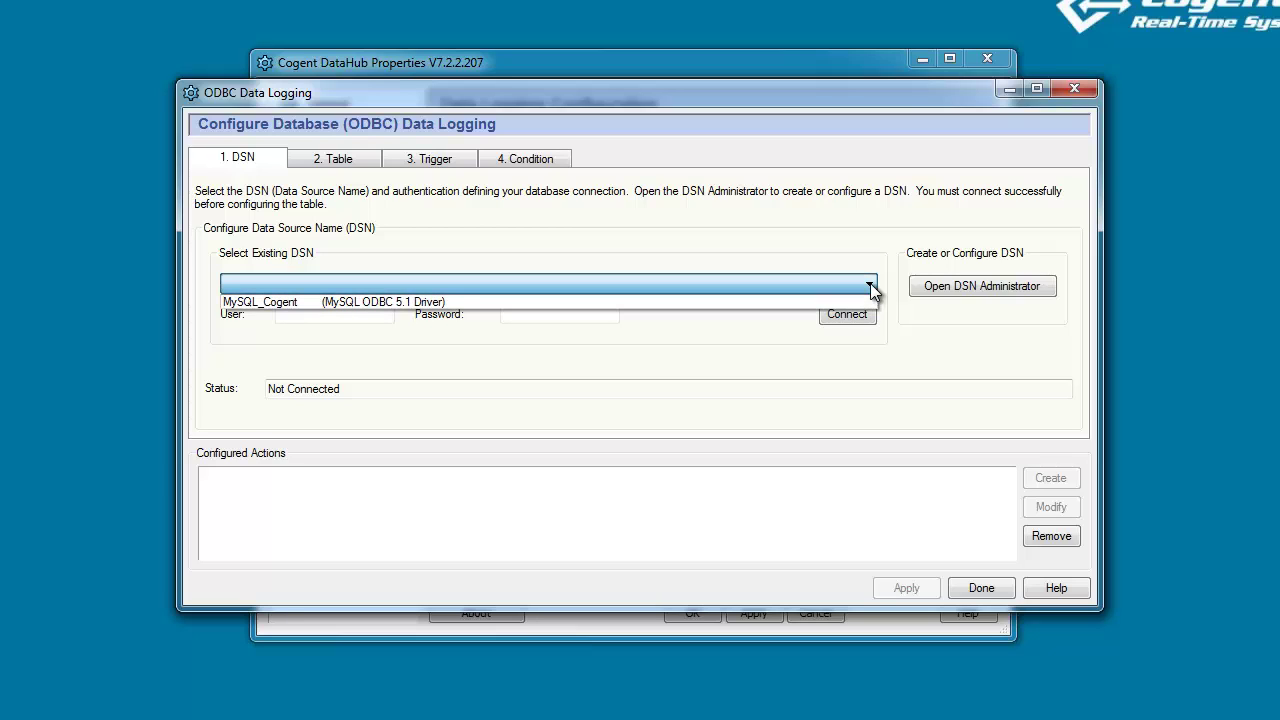
left_click(303, 301)
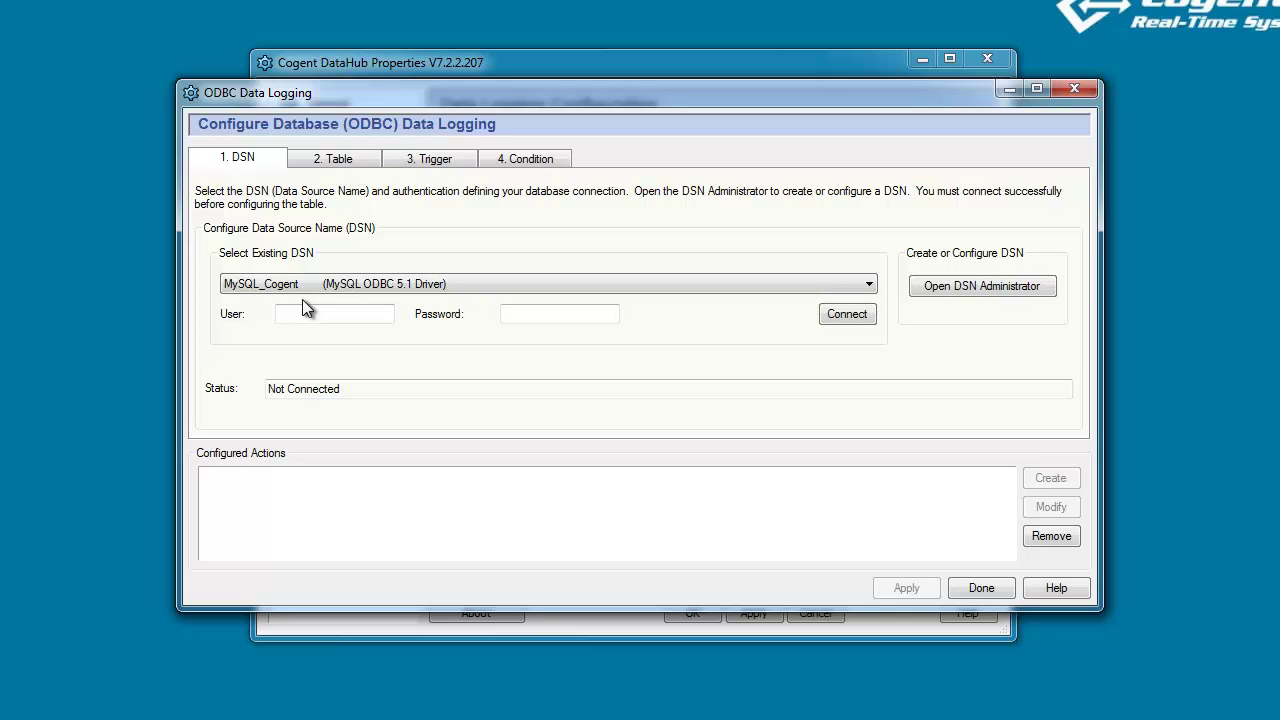
left_click(1018, 288)
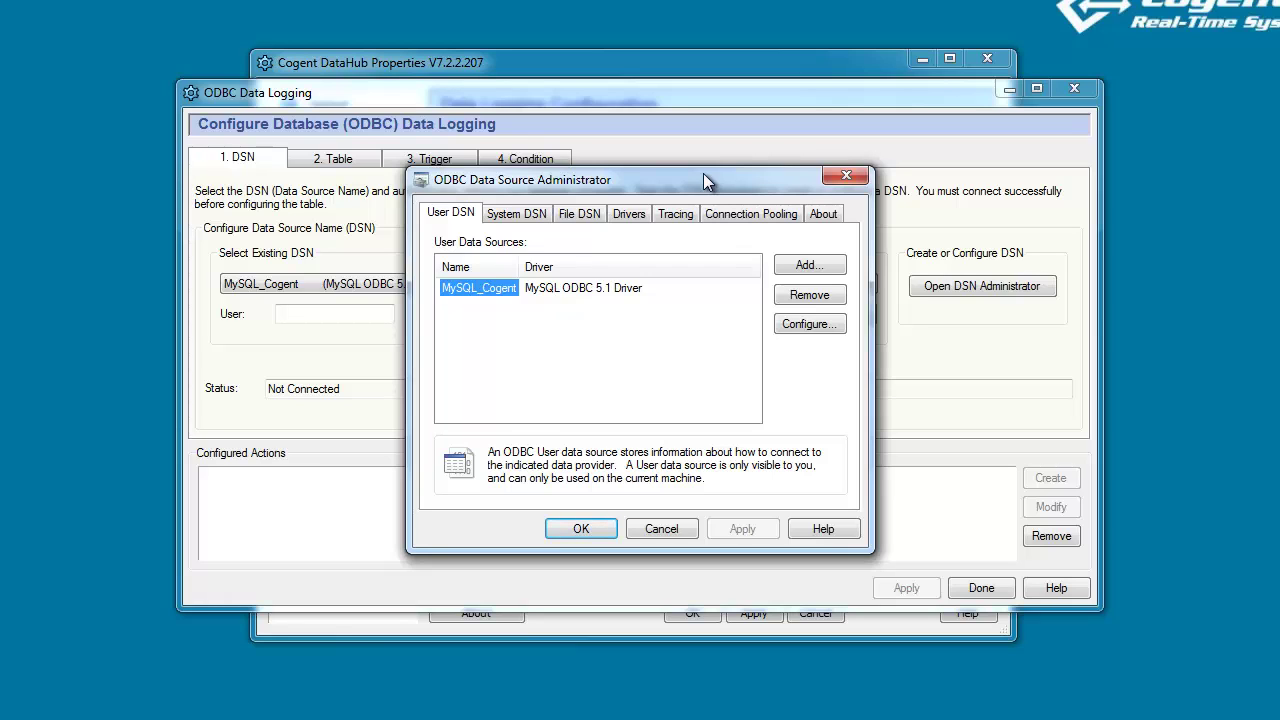
left_click(661, 528)
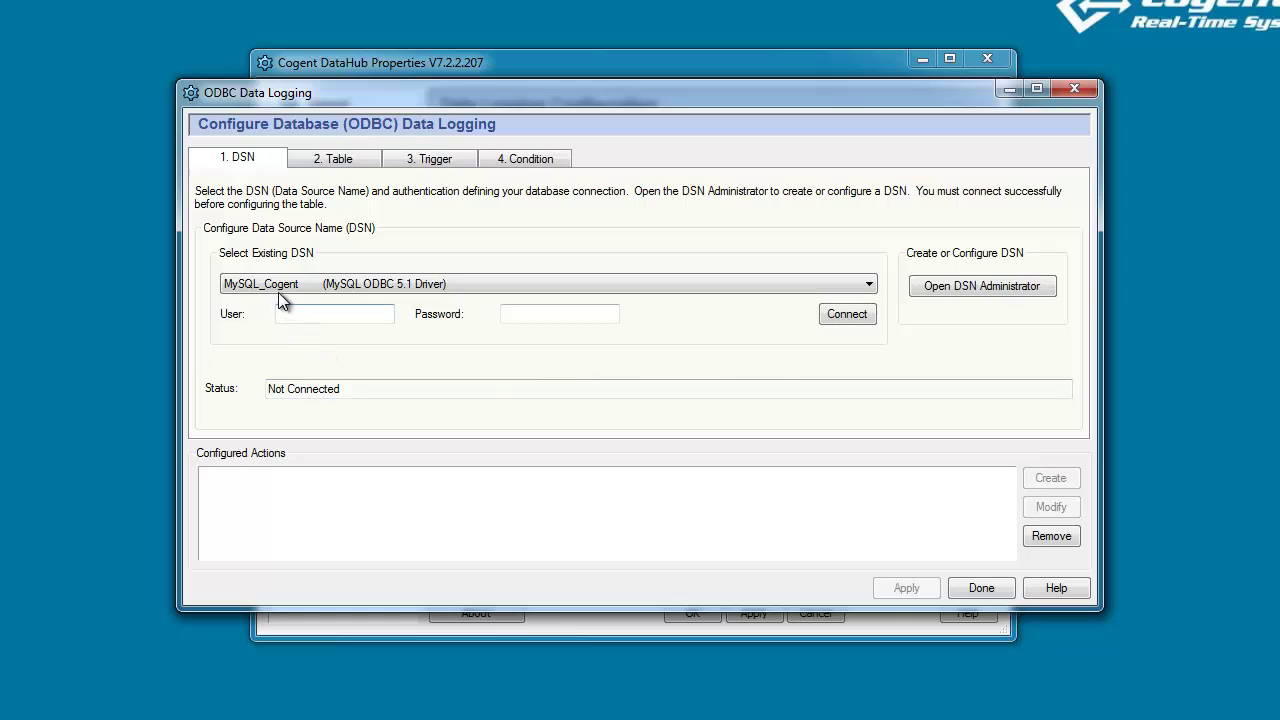
Enter the database user name and password and connect to MySQL_Cogent.
left_click(306, 310)
type("root")
left_click(560, 314)
type("*******")
left_click(849, 316)
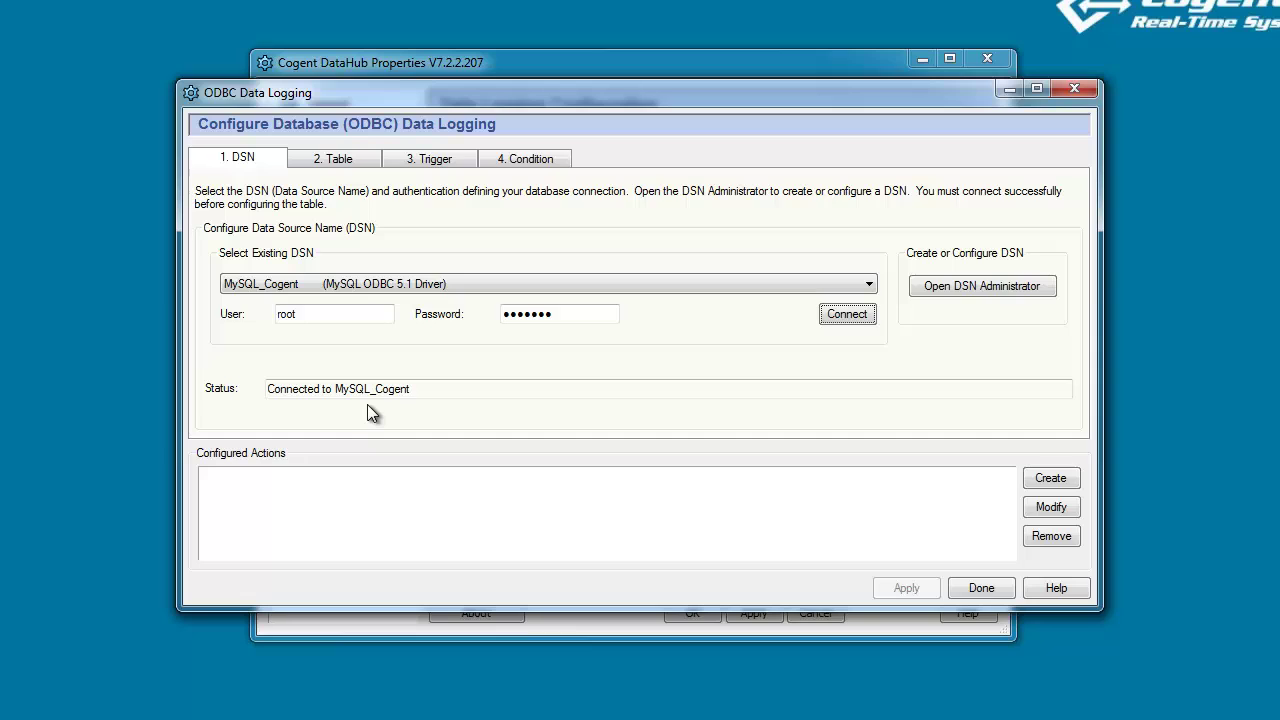
Create a new logging table named demo on the Table page.
left_click(355, 160)
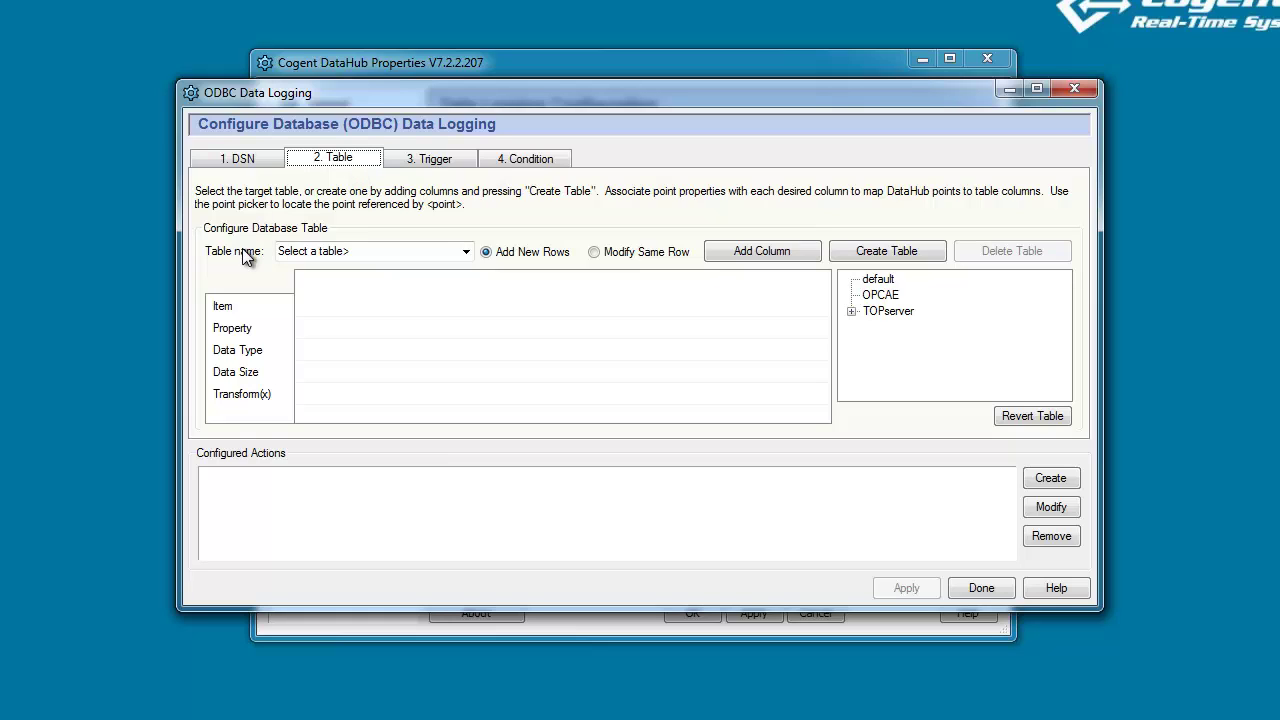
left_click(465, 251)
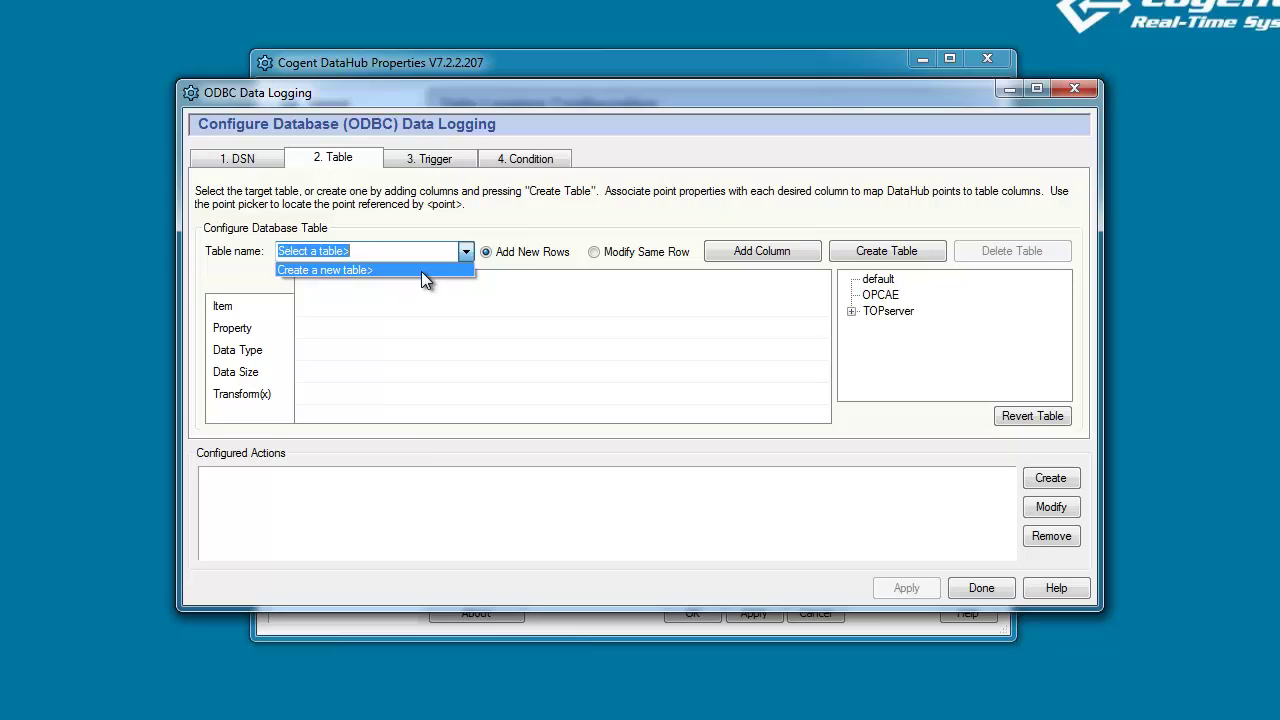
left_click(324, 270)
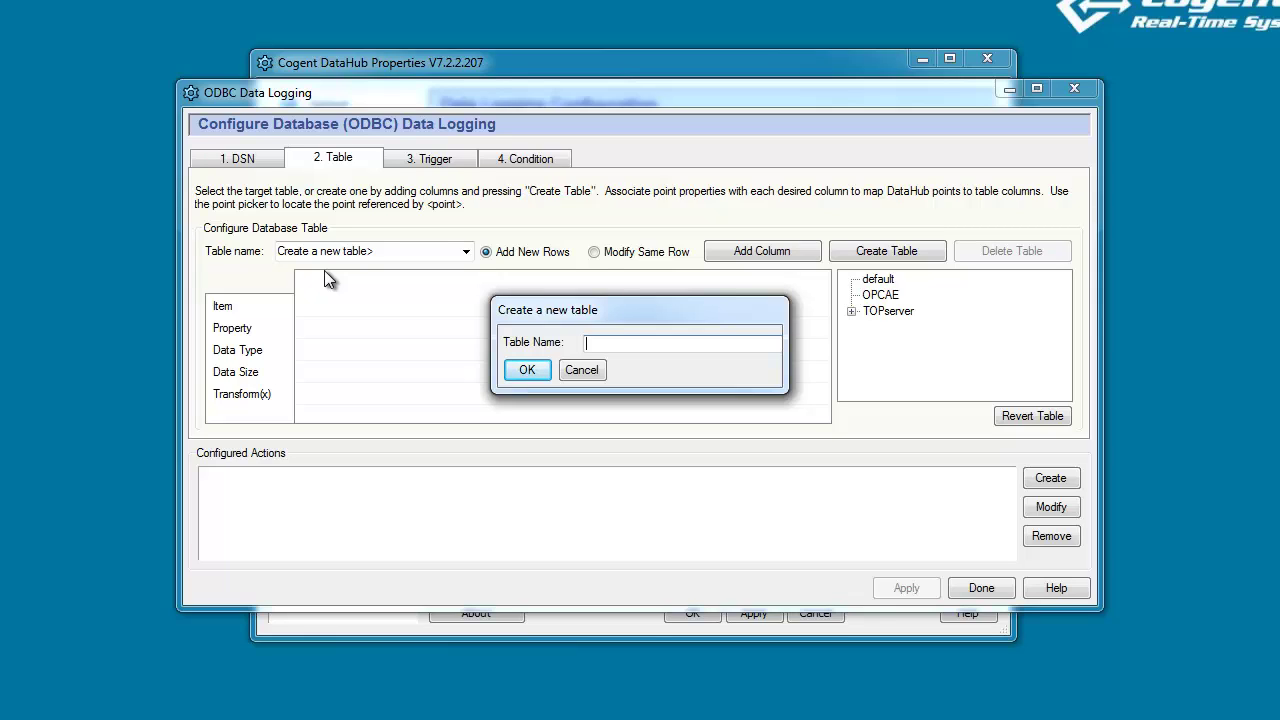
type("demo")
key("Return")
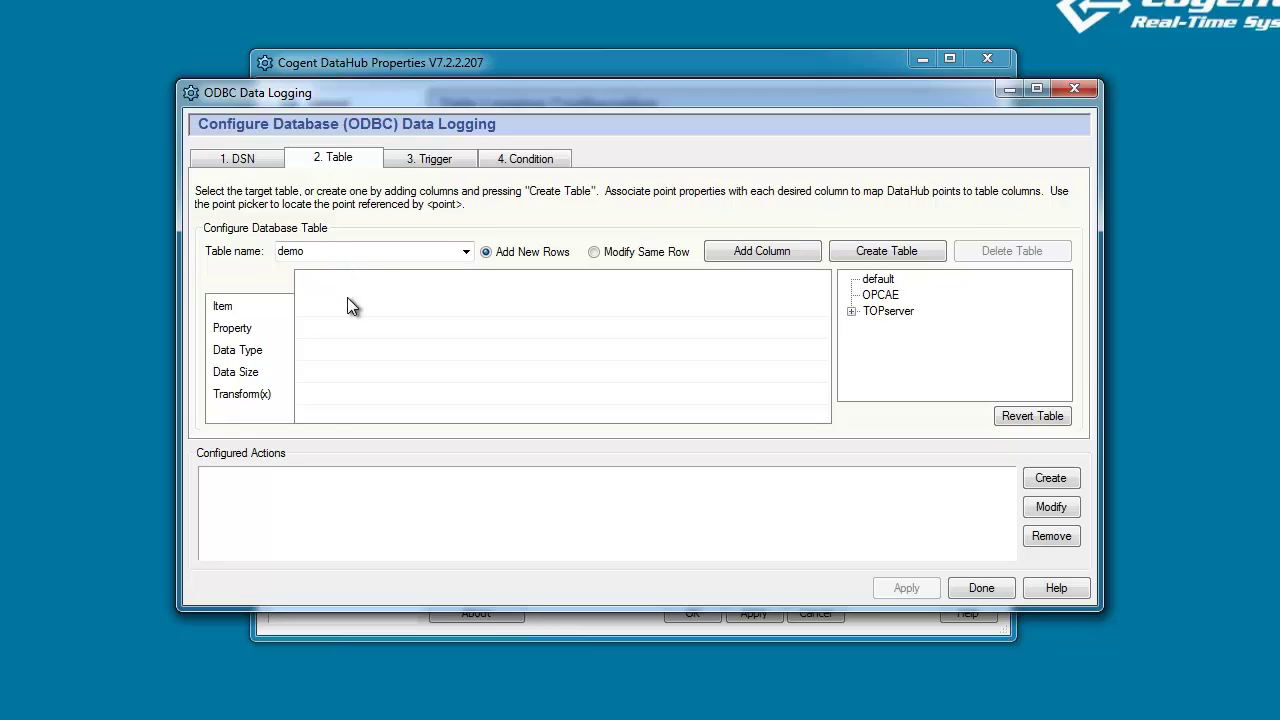
Add the columns PointIndex, PointName, PointValue, PointTime and PointQuality to the demo table.
left_click(757, 255)
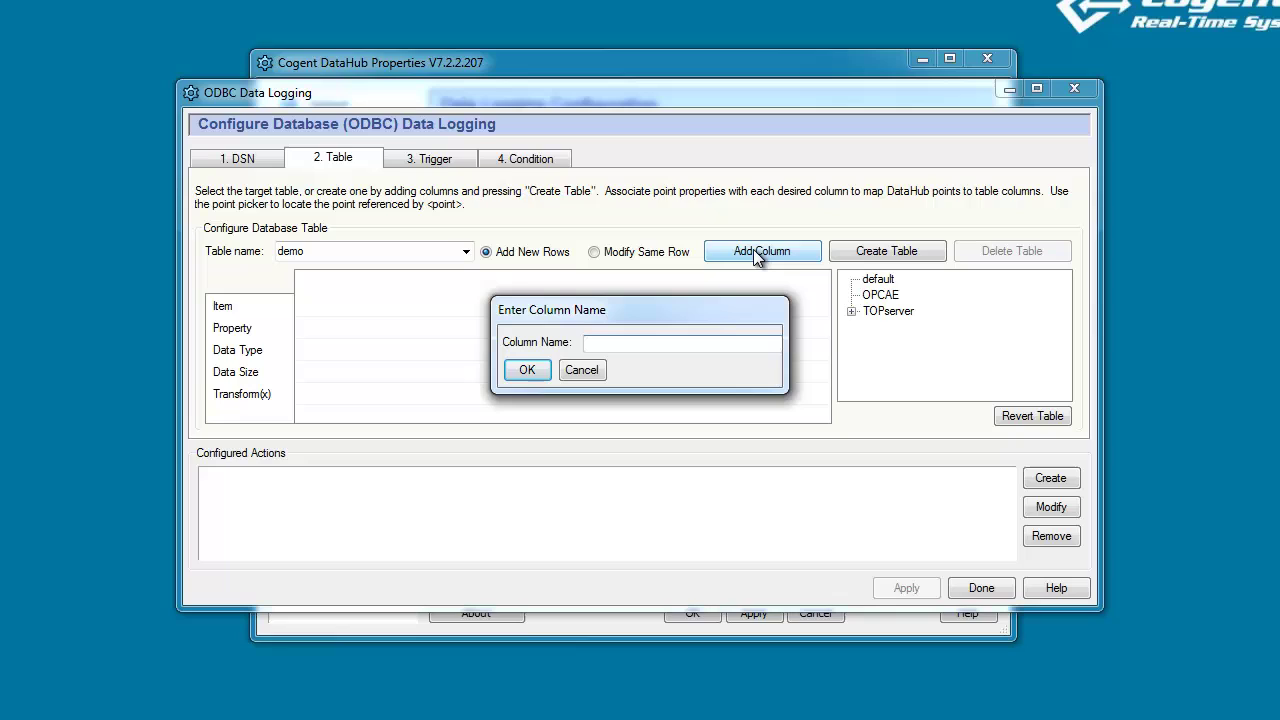
type("PointIndex")
key("Return")
left_click(757, 252)
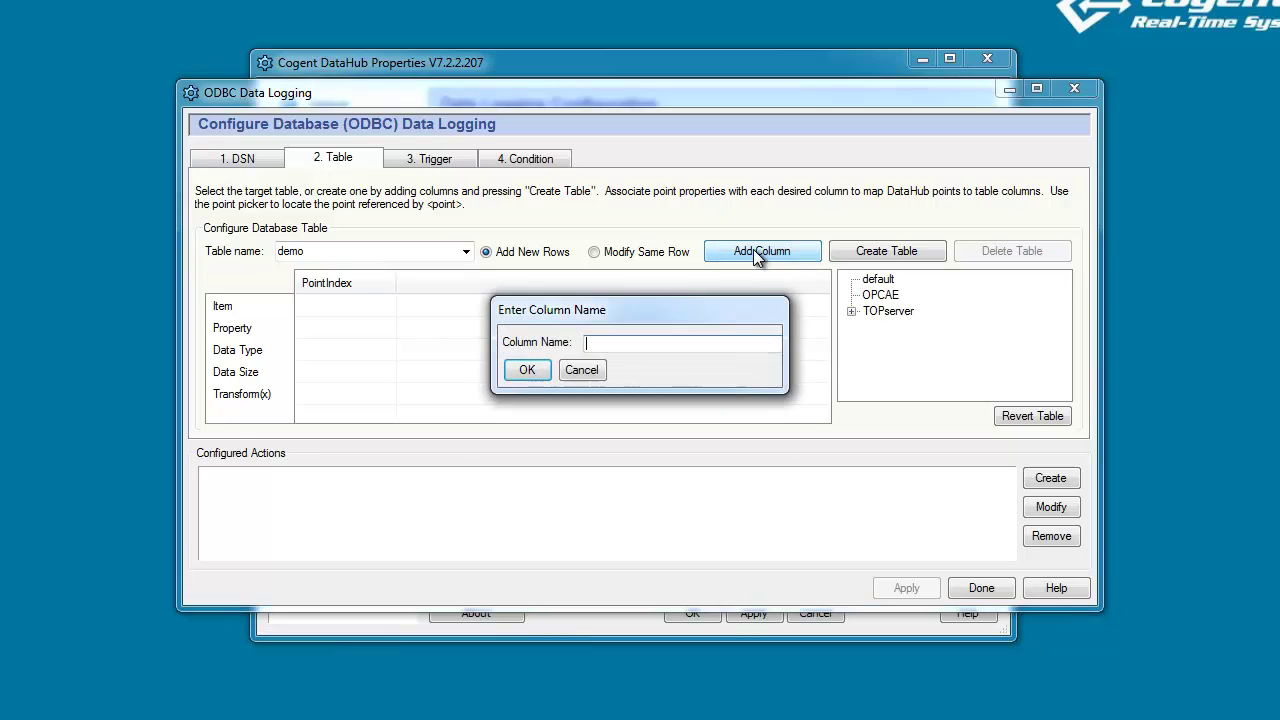
type("PointName")
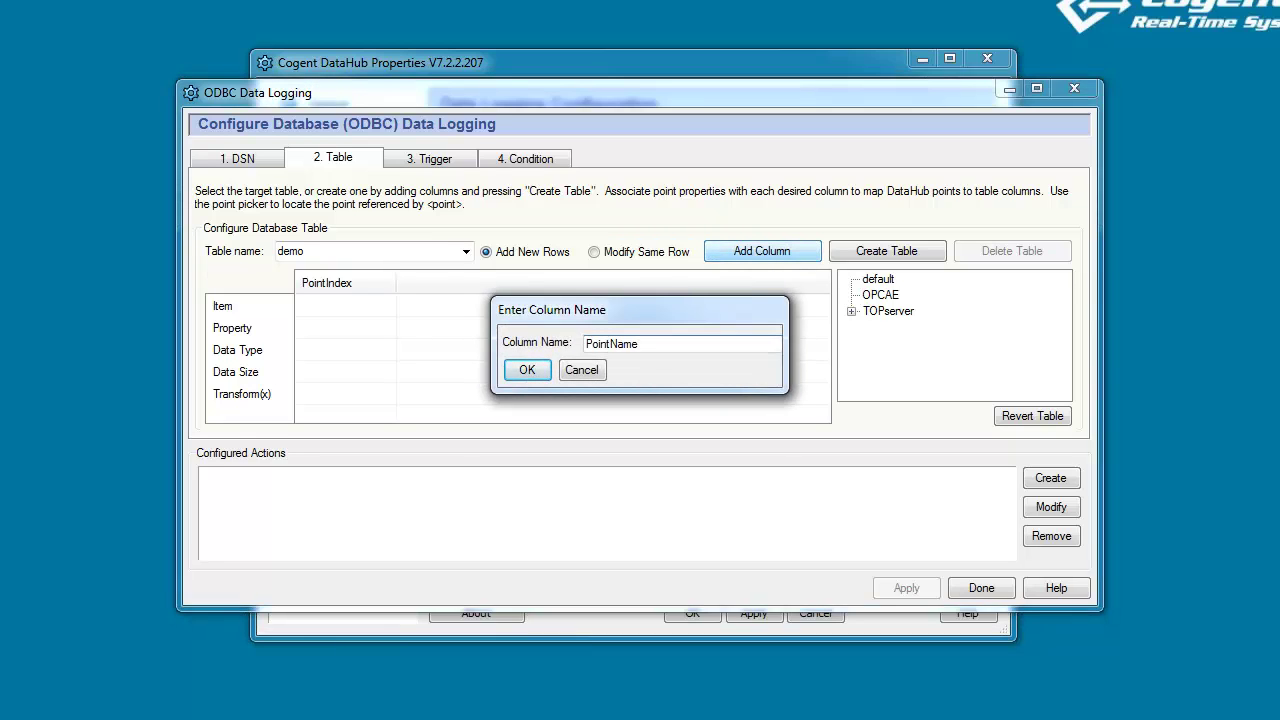
key("Return")
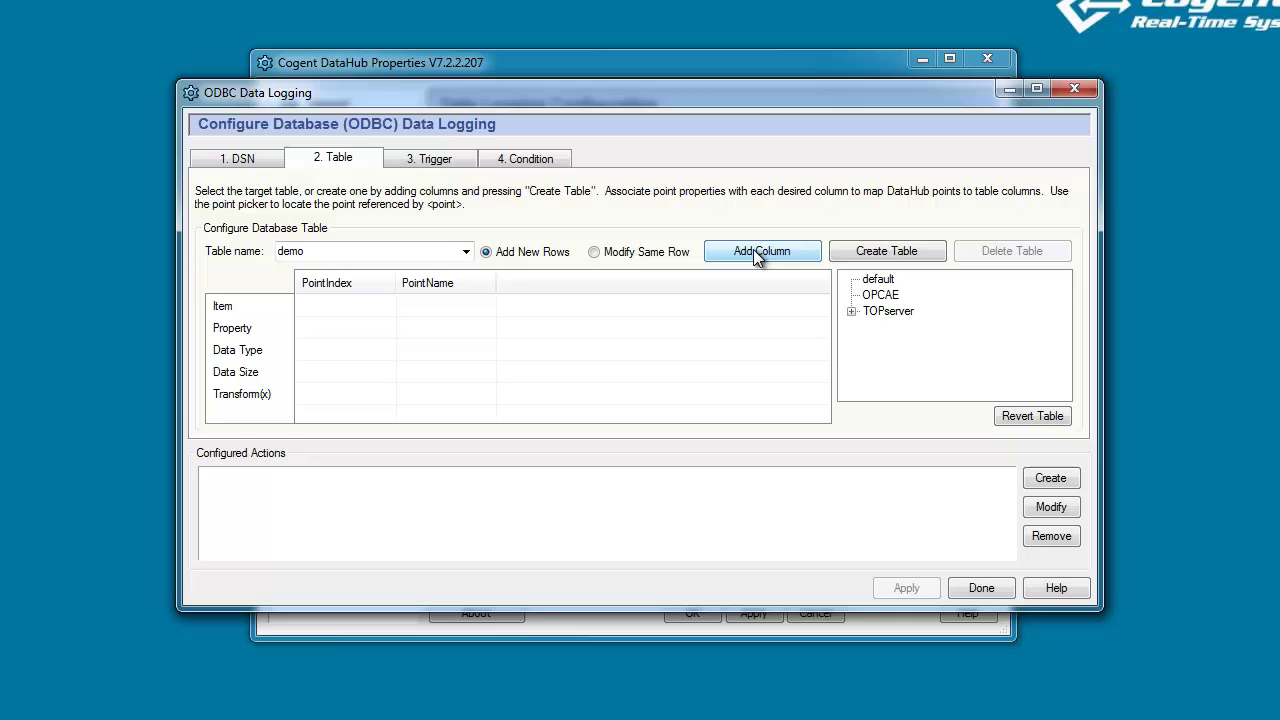
left_click(757, 255)
type("Po")
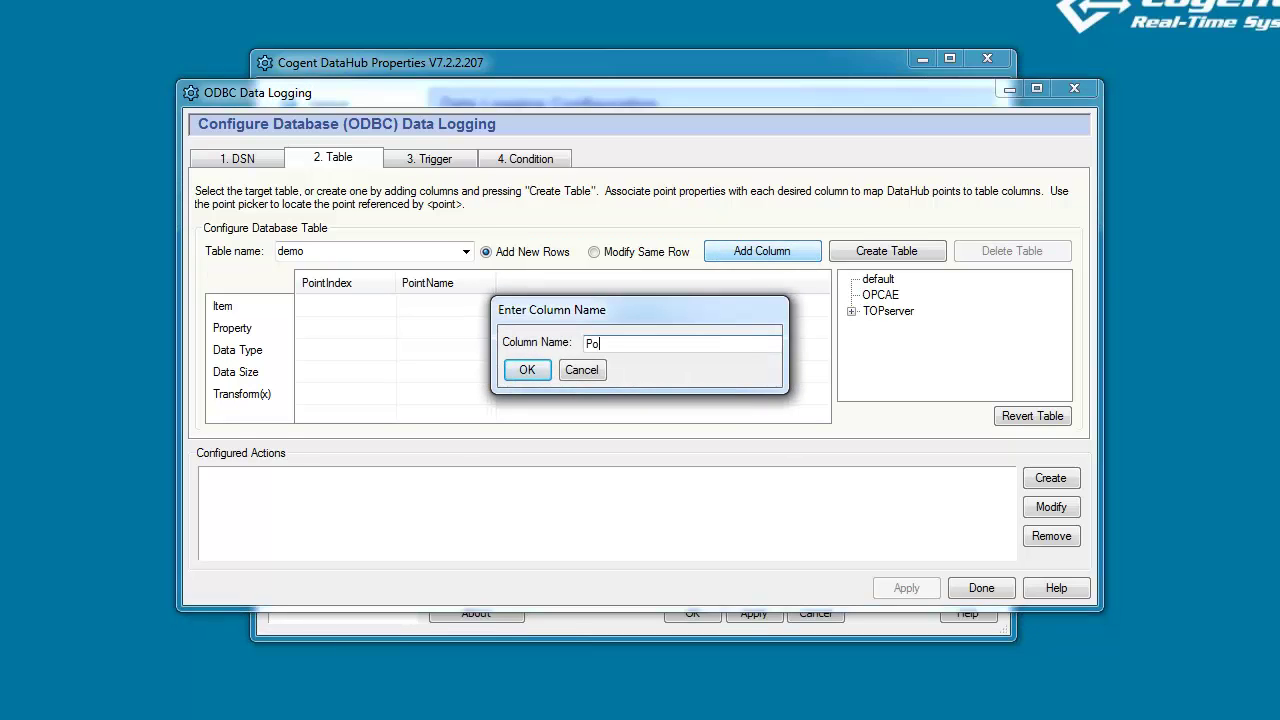
type("intValue")
key("Return")
left_click(757, 255)
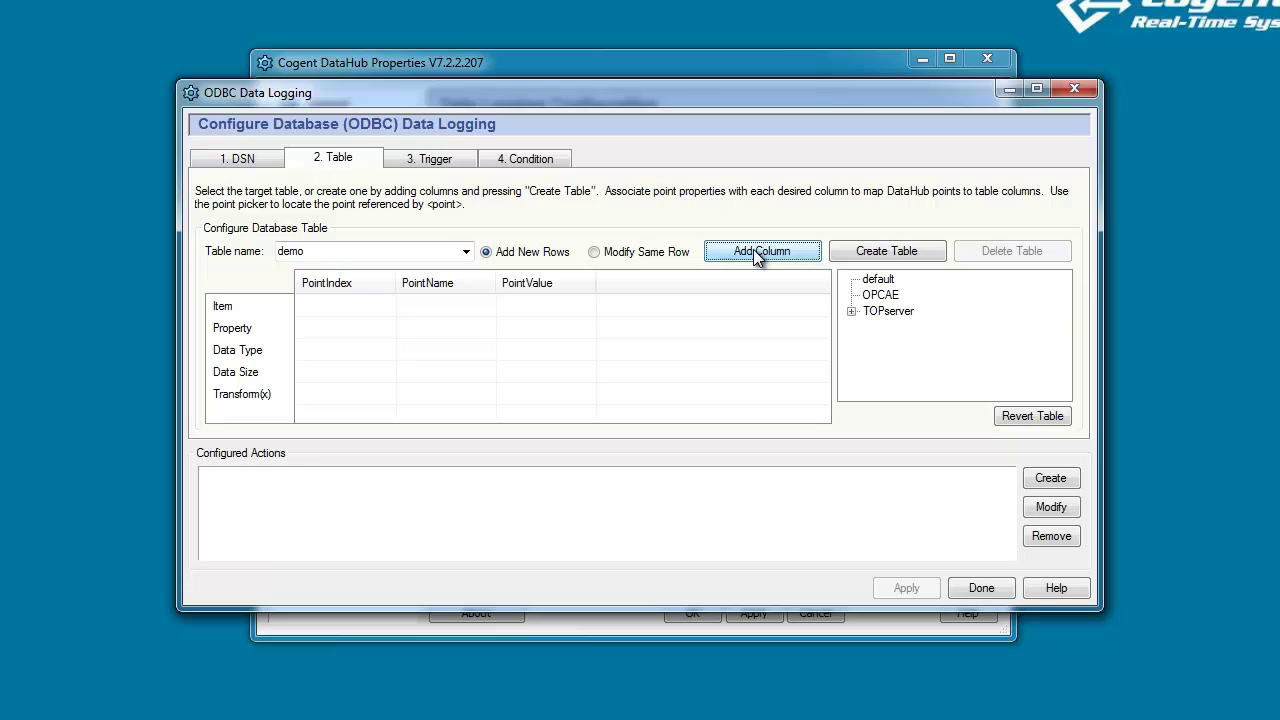
type("Point")
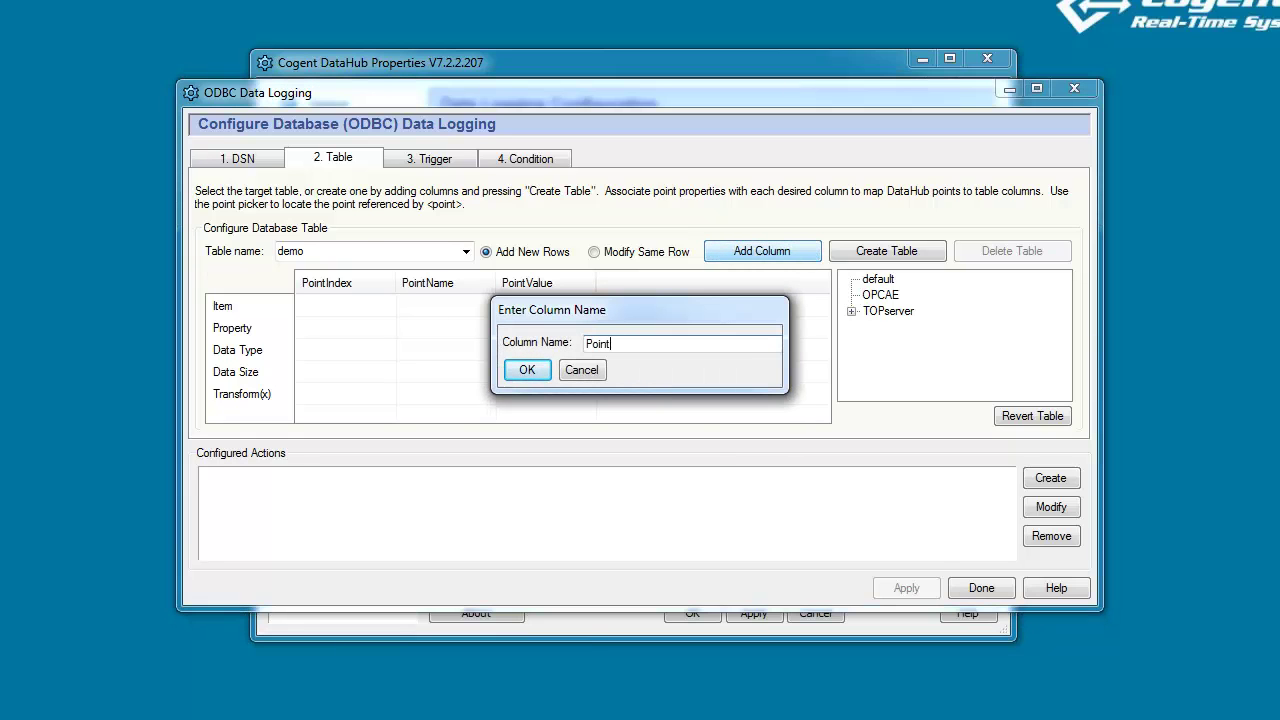
type("Time")
key("Return")
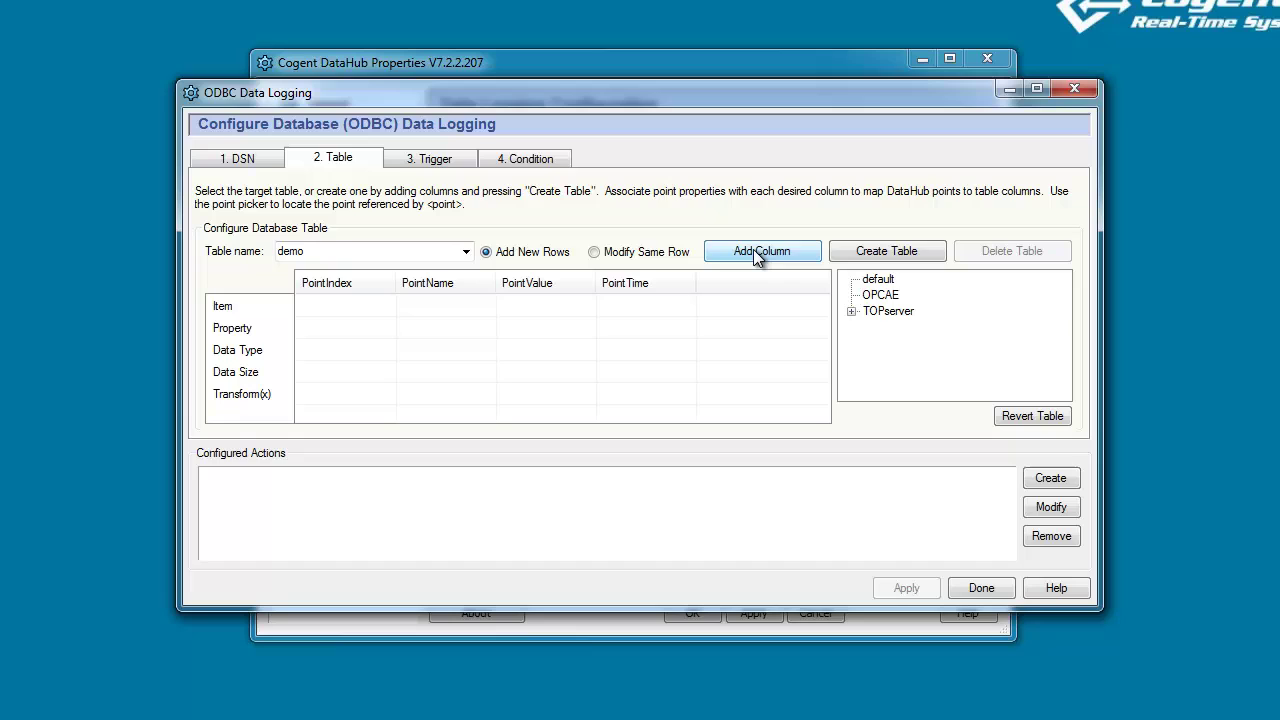
left_click(757, 255)
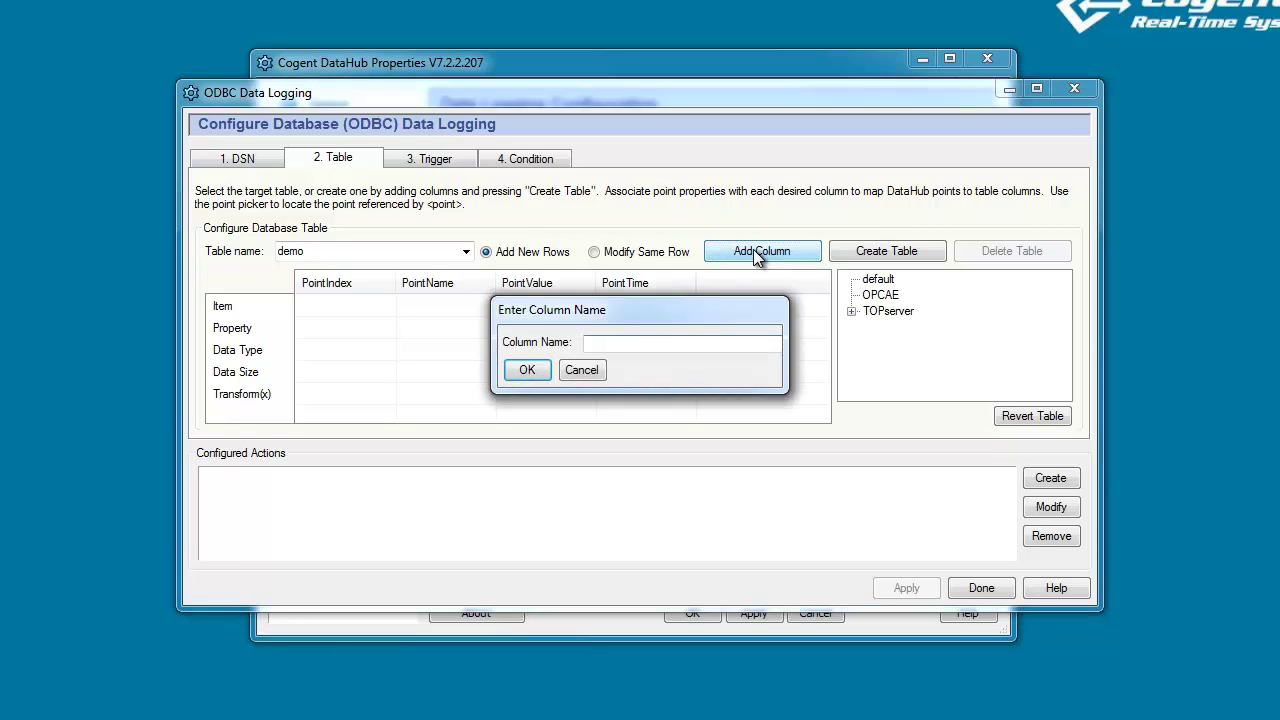
type("PointQuality")
key("Return")
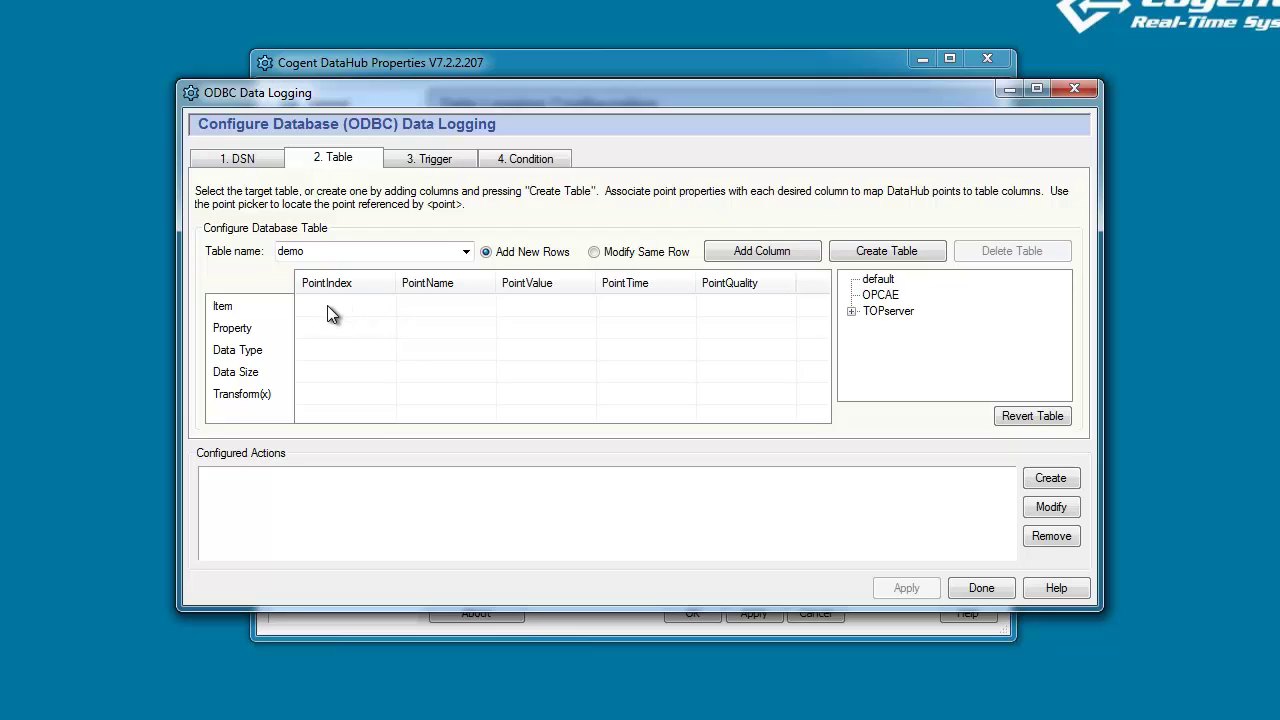
Make PointIndex store the <key> item and pick Ramp1 under TOPserver > Sim as the mapped point.
left_click(328, 306)
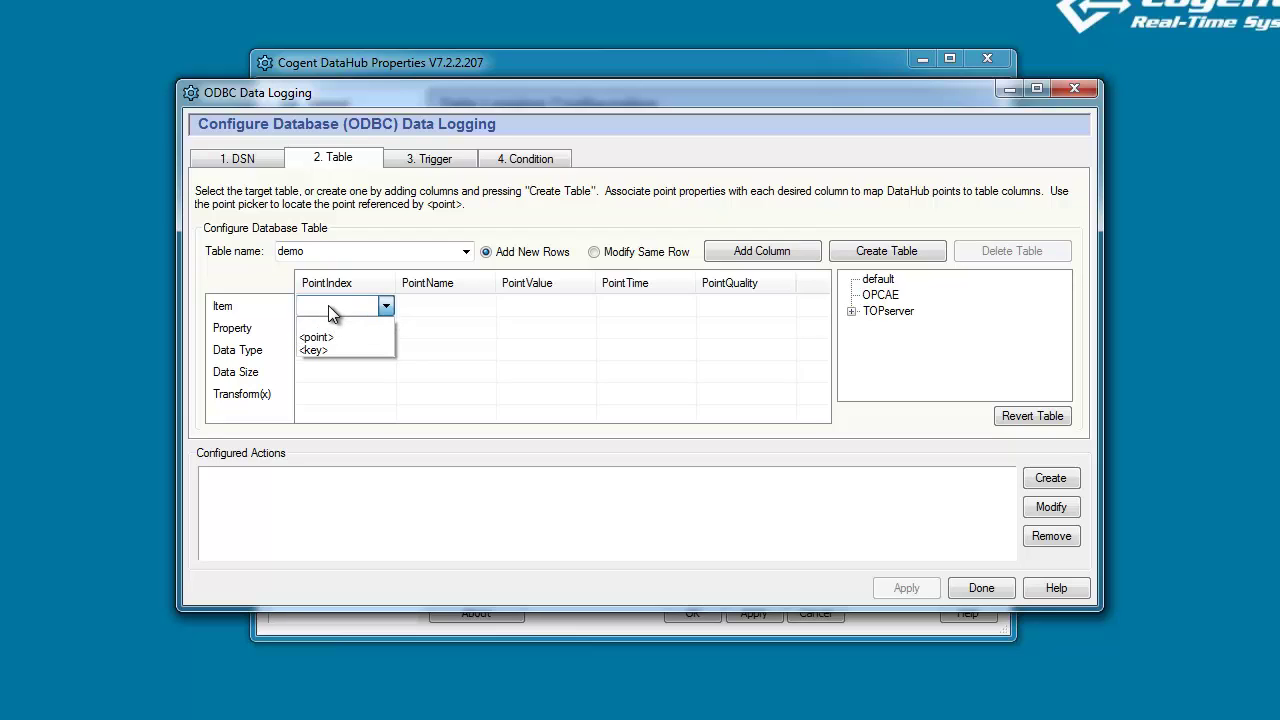
left_click(329, 351)
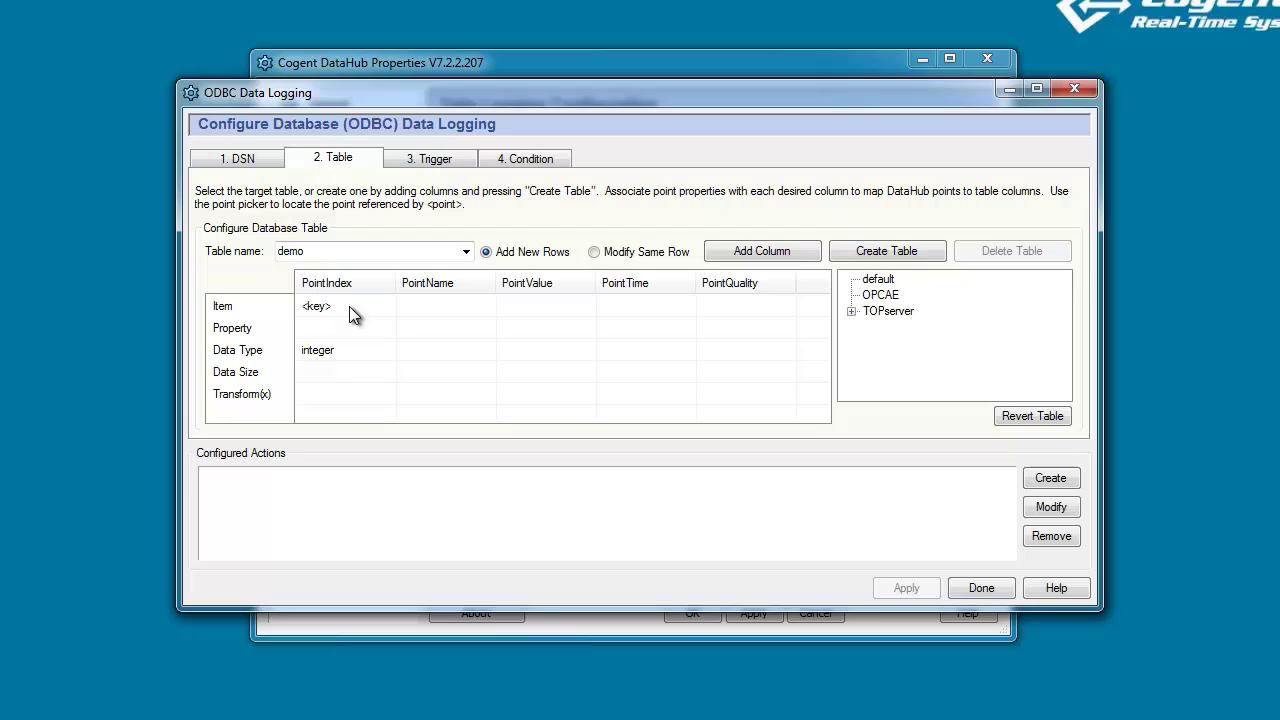
left_click(851, 312)
left_click(870, 328)
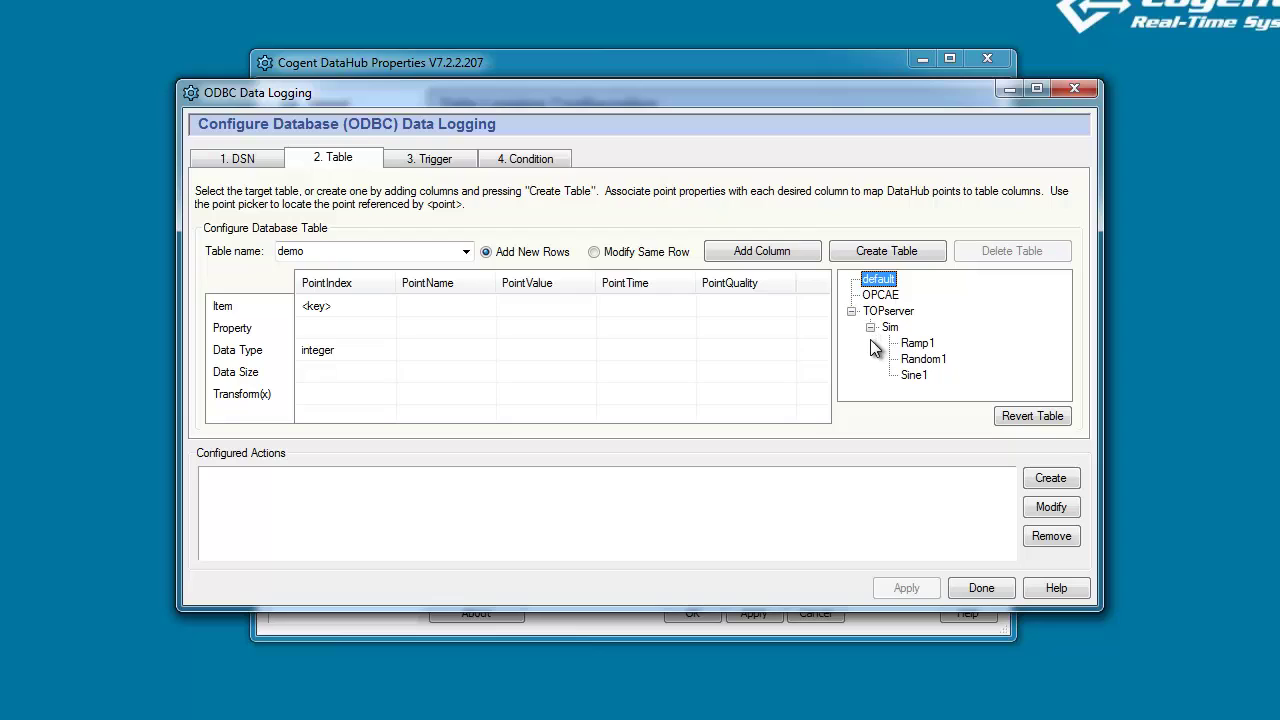
left_click(918, 345)
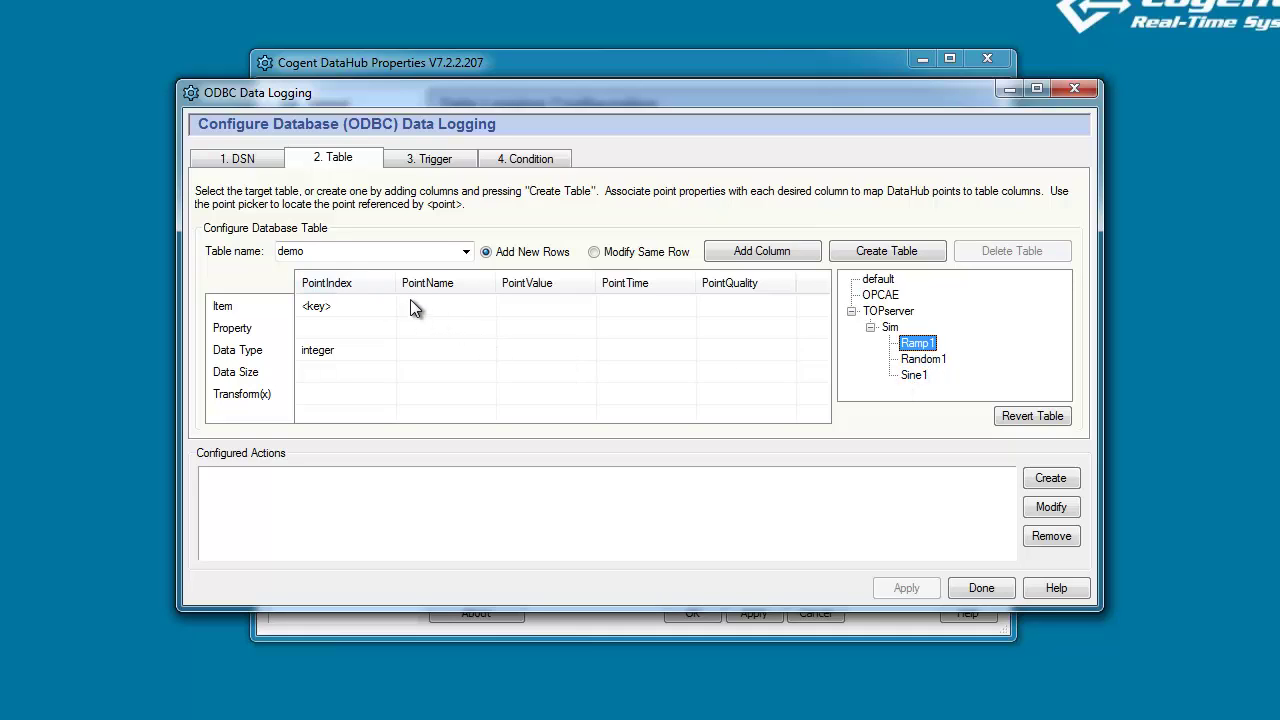
Map PointName to Ramp1's name as a varchar column.
left_click(442, 305)
left_click(440, 338)
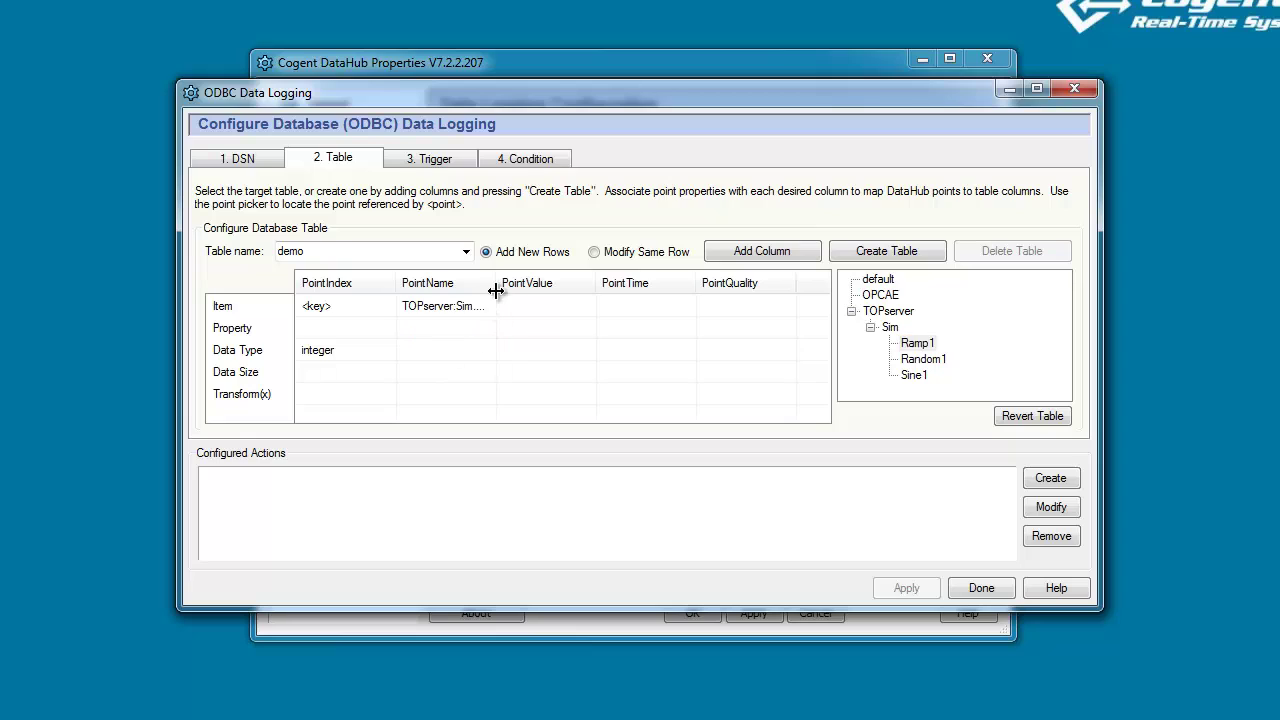
left_click_drag(495, 283, 521, 283)
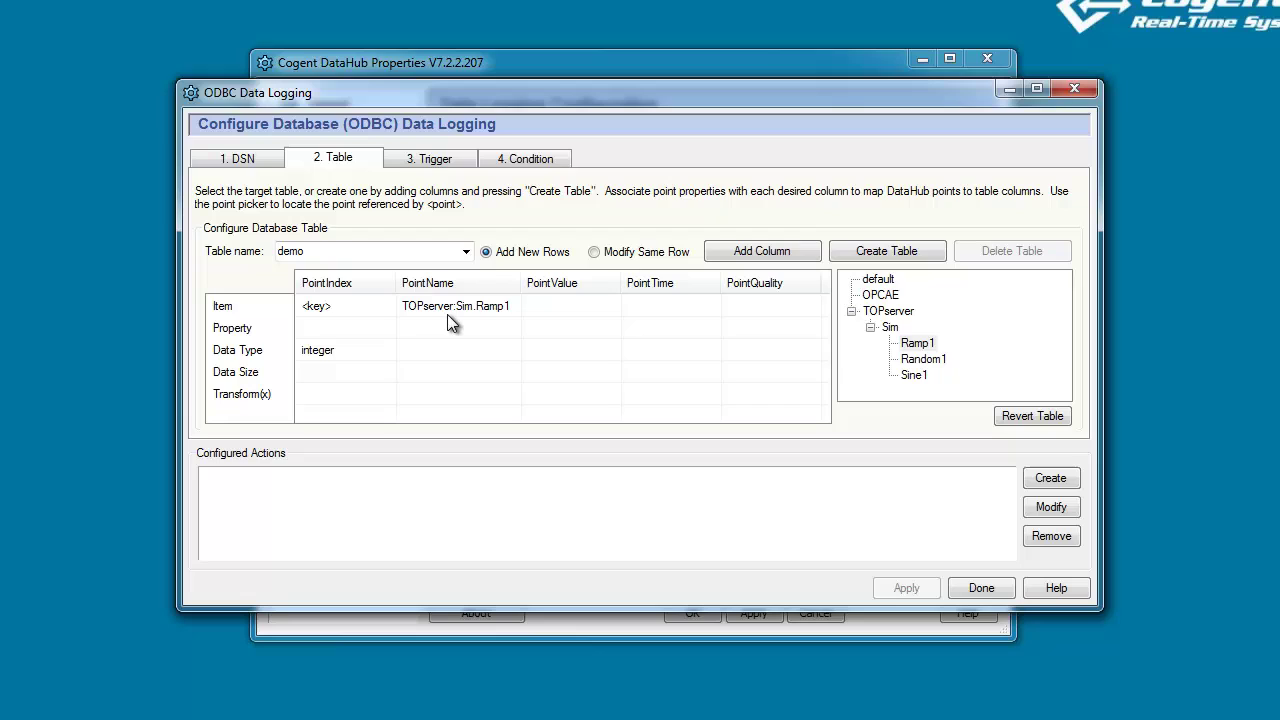
left_click(437, 329)
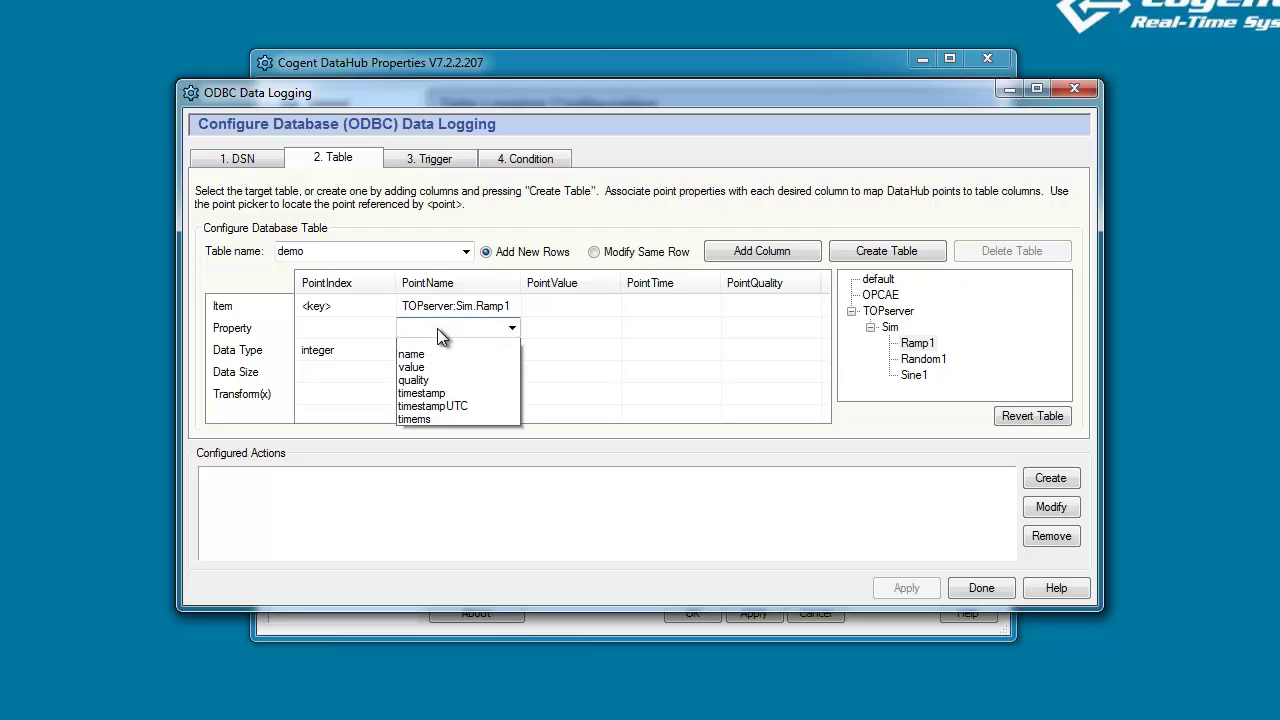
left_click(429, 355)
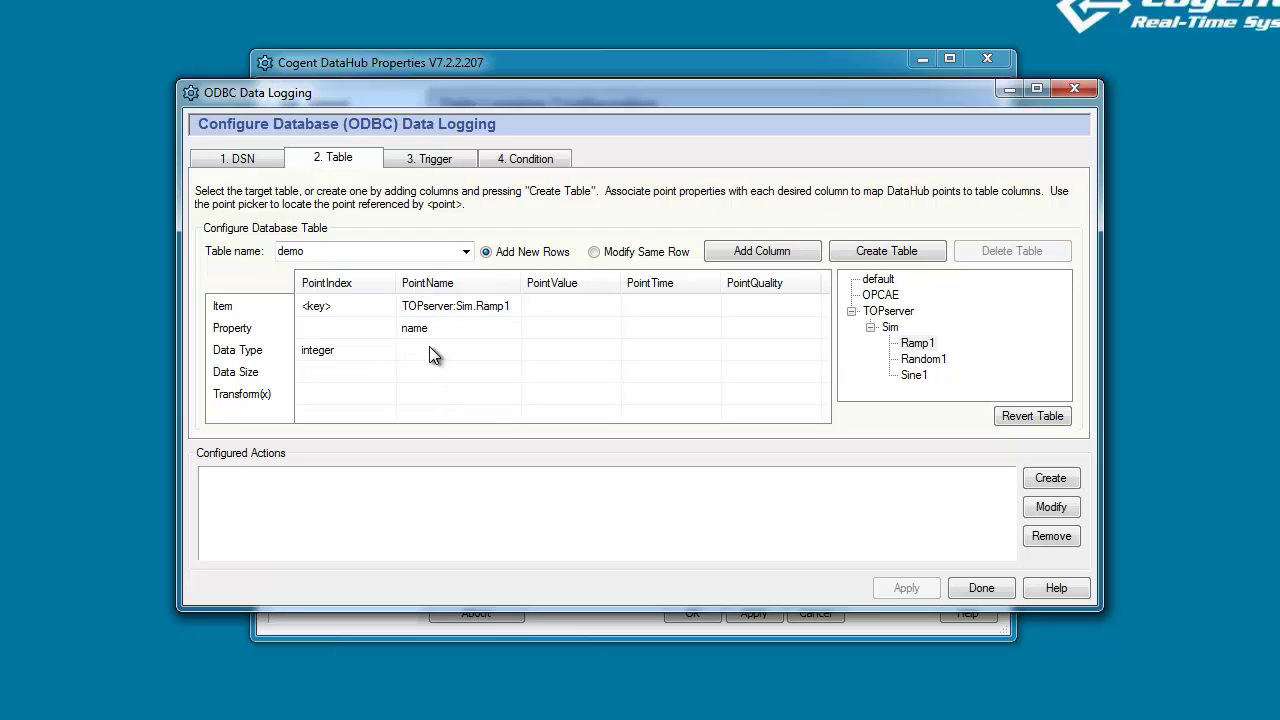
left_click(430, 348)
left_click(431, 369)
Map PointValue to Ramp1's value as a double column.
left_click(571, 308)
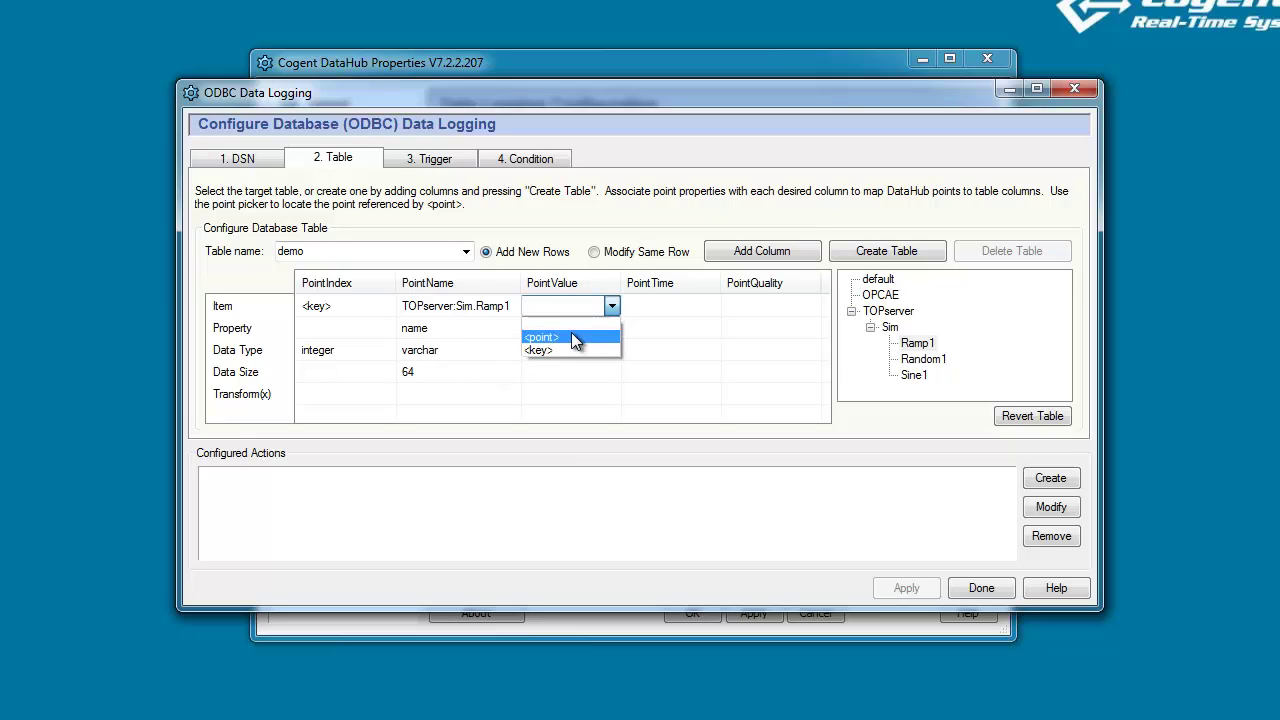
left_click(571, 335)
left_click(566, 328)
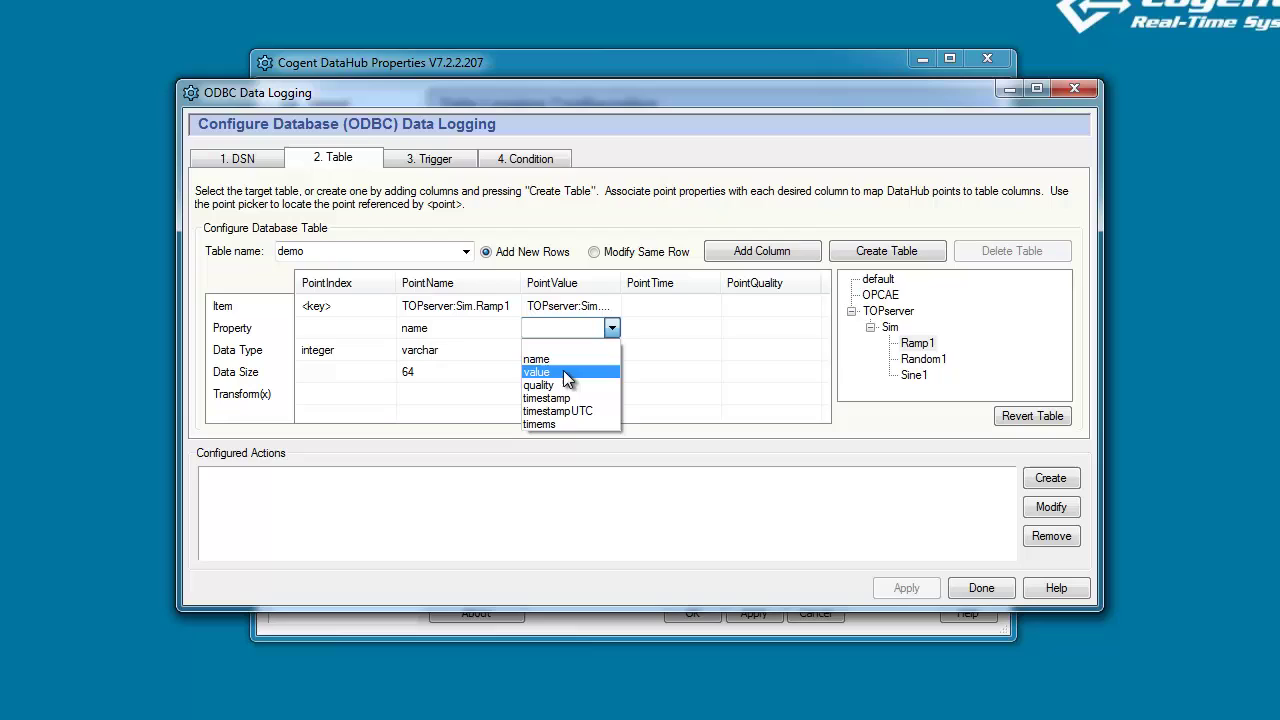
left_click(563, 370)
left_click(563, 350)
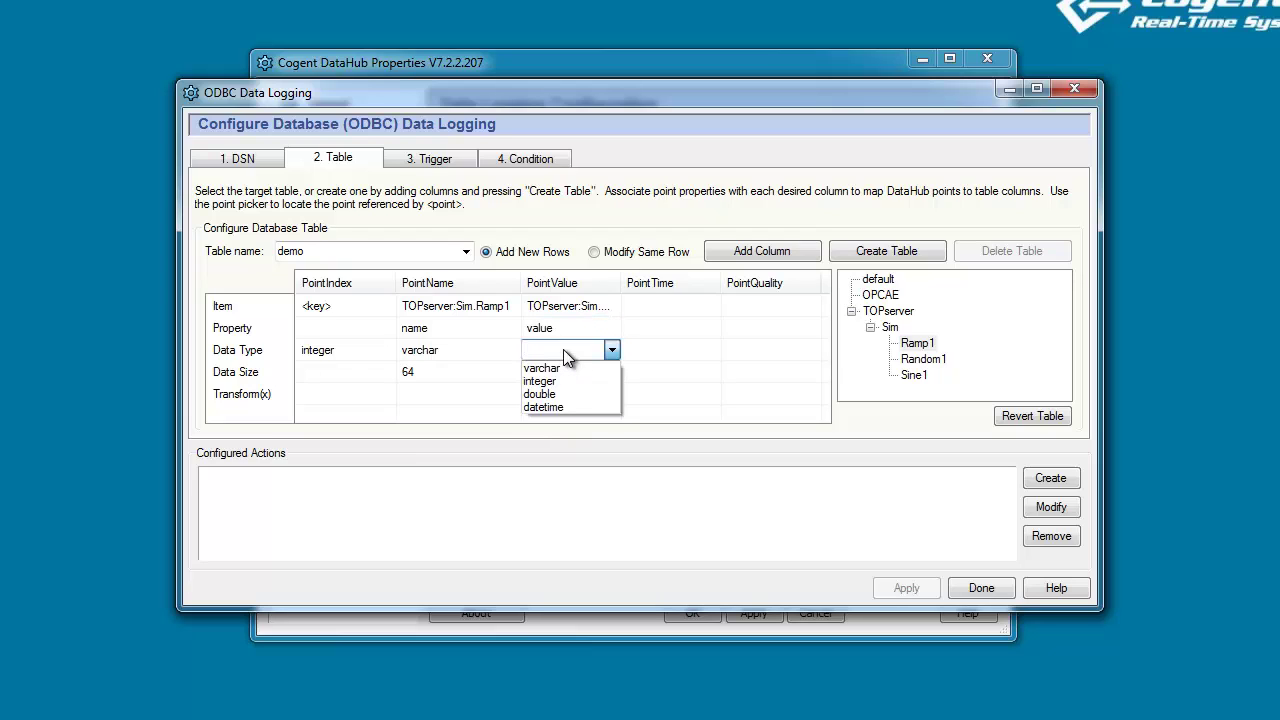
left_click(566, 395)
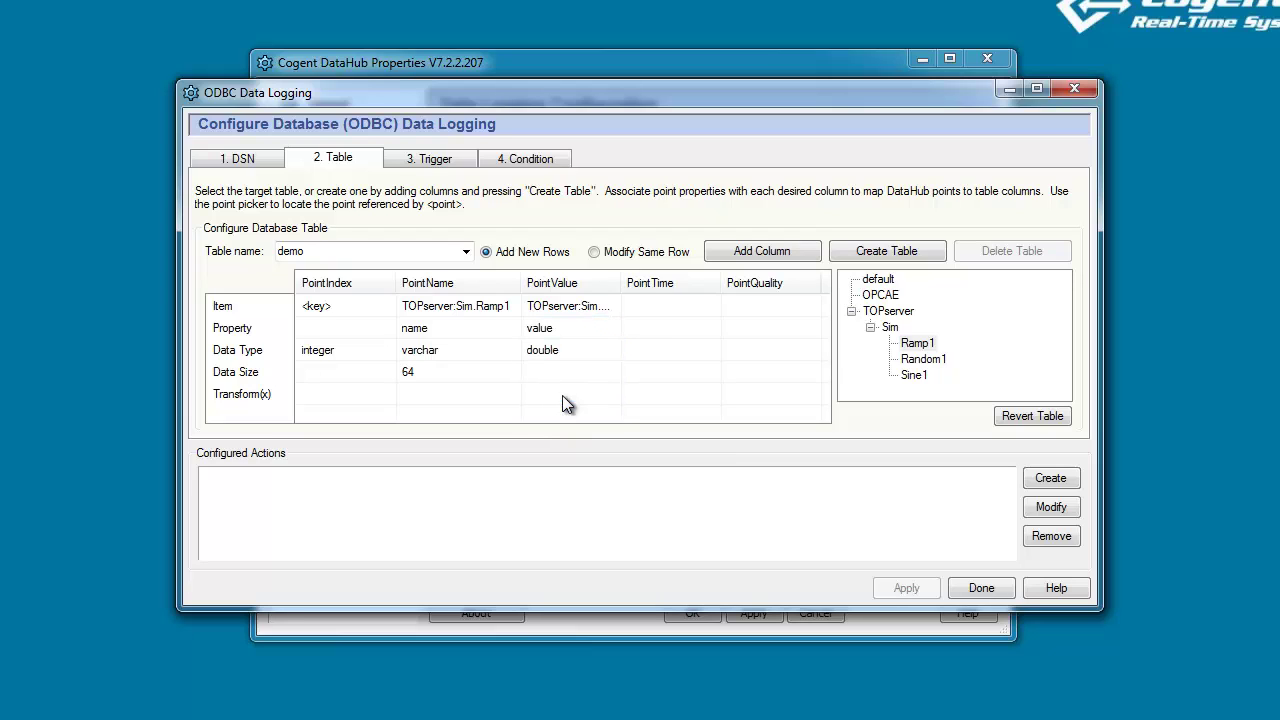
Map PointTime to Ramp1's timestamp as a datetime column.
left_click(666, 307)
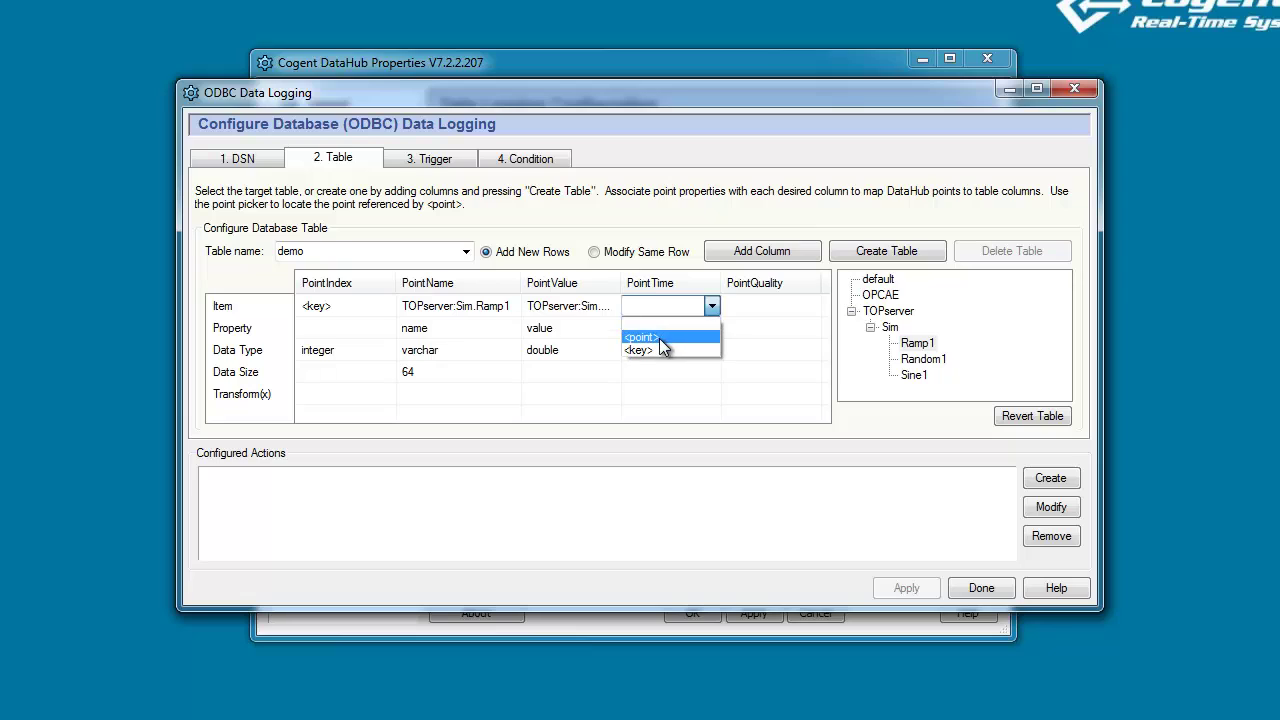
left_click(659, 338)
left_click(659, 340)
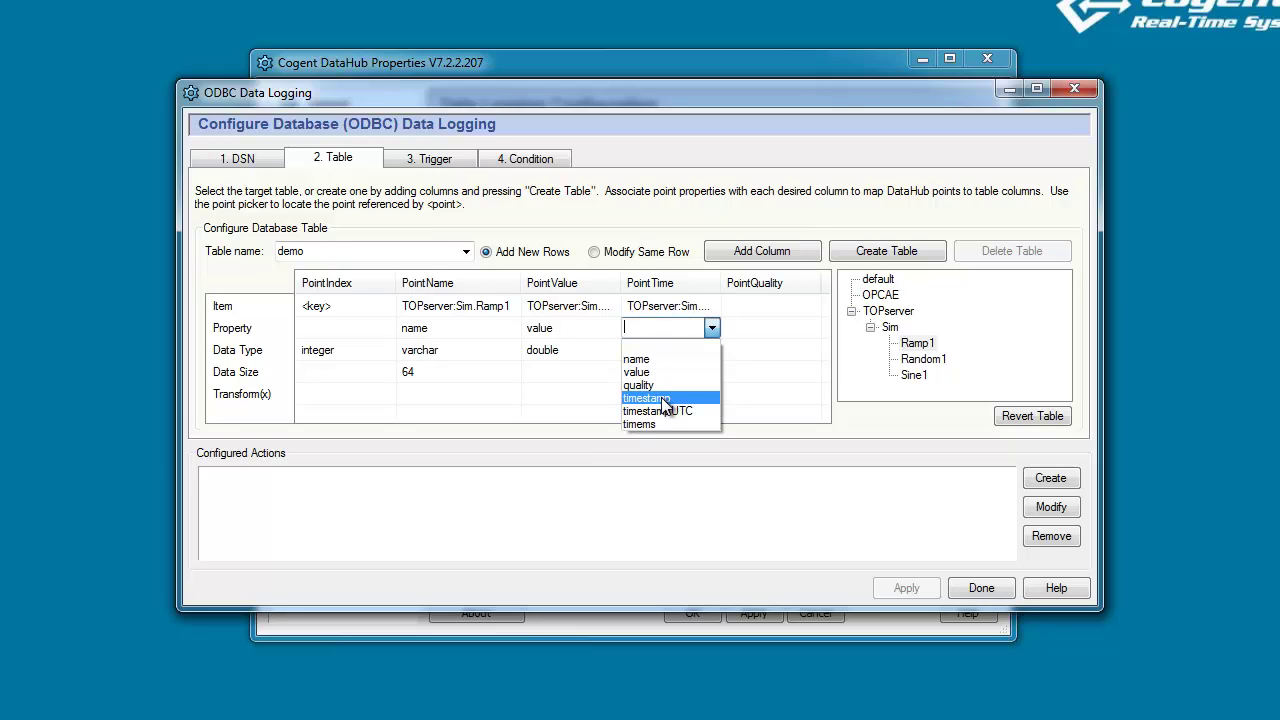
left_click(661, 399)
left_click(658, 352)
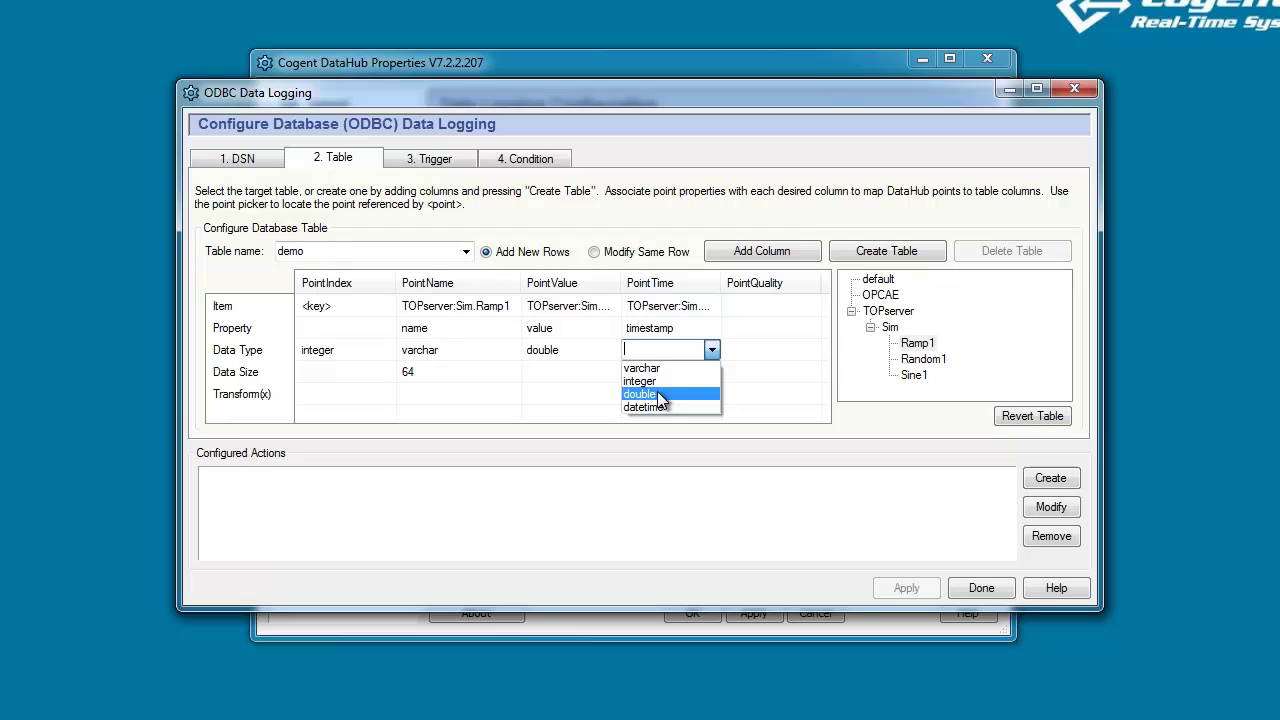
left_click(677, 408)
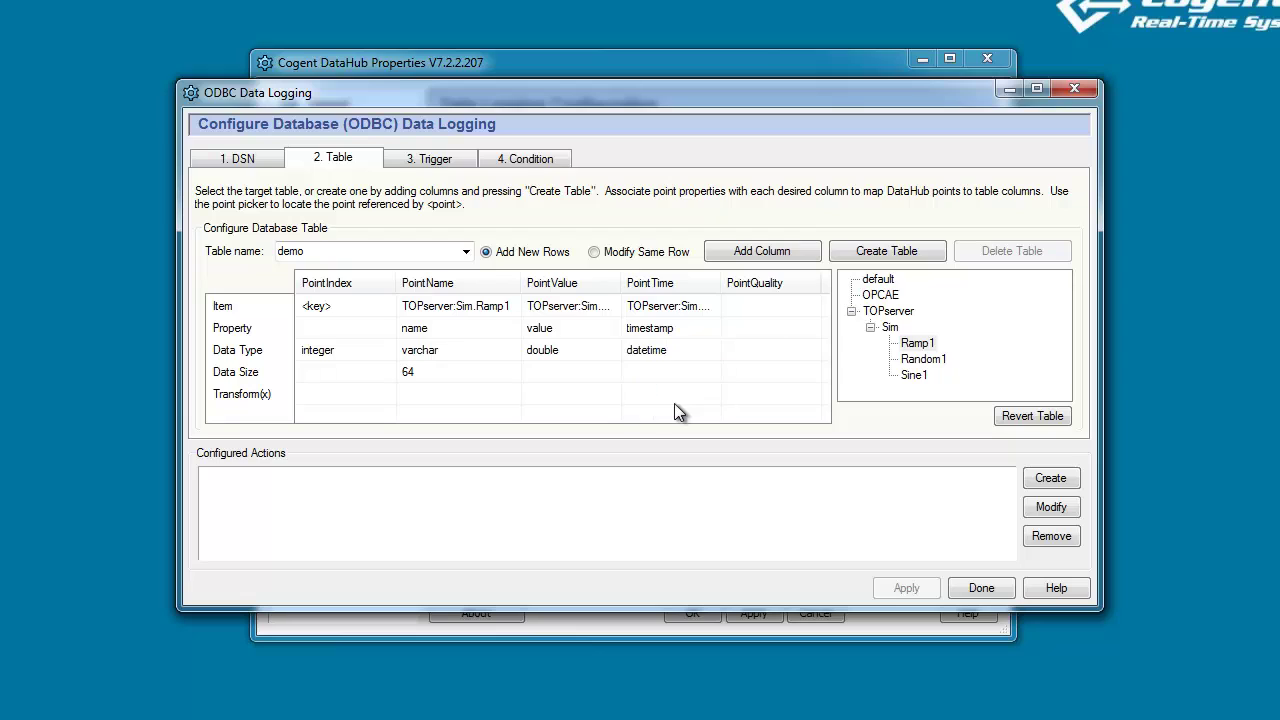
Map PointQuality to Ramp1's quality as a varchar column.
left_click(770, 307)
left_click(761, 336)
left_click(761, 336)
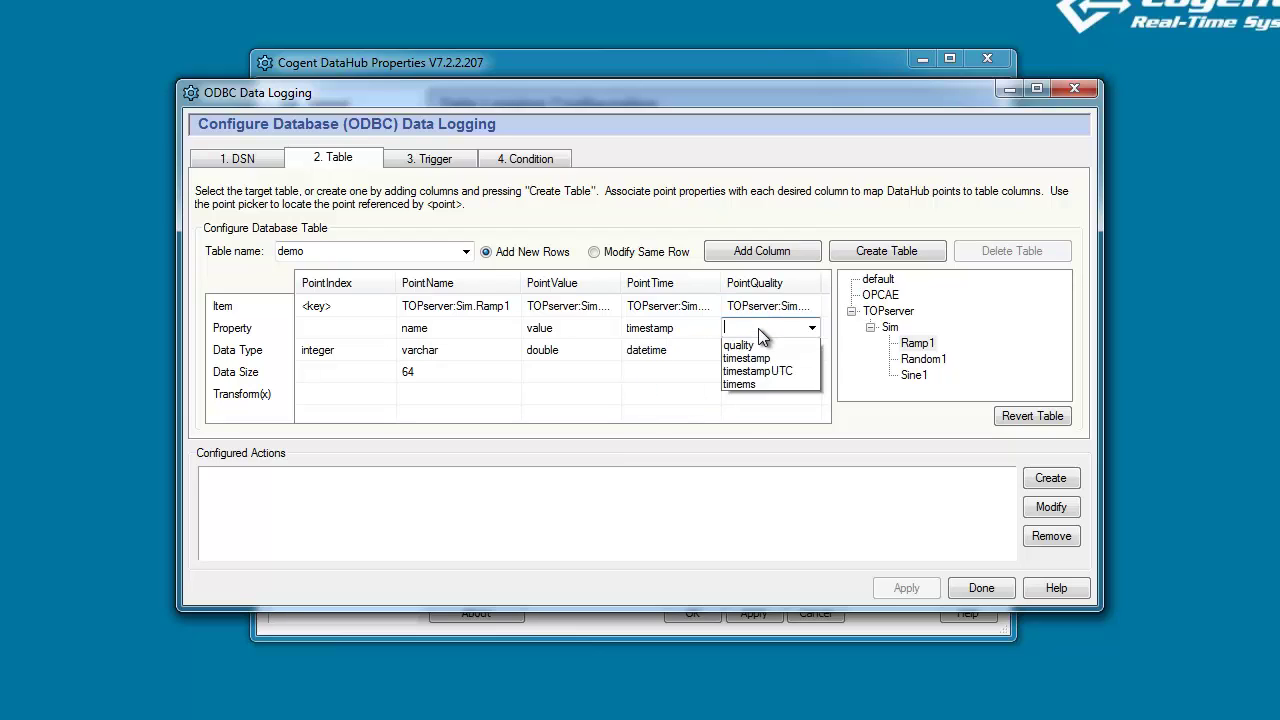
left_click(756, 380)
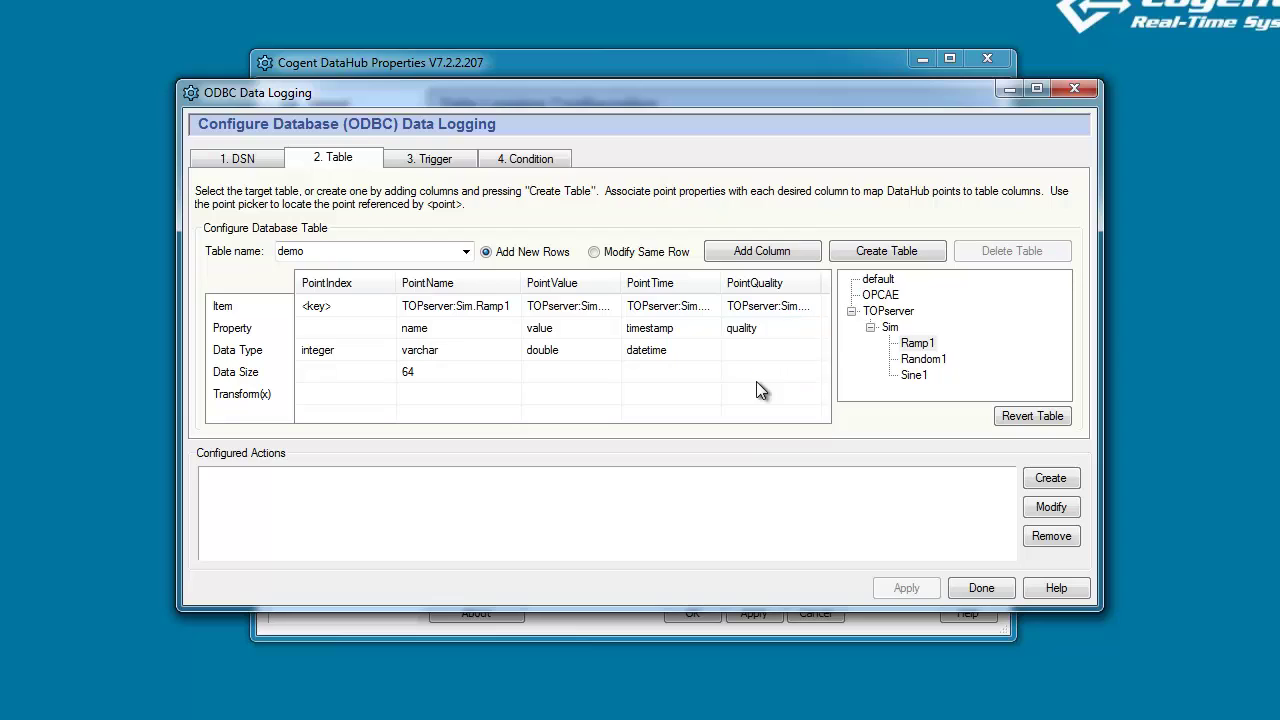
left_click(755, 346)
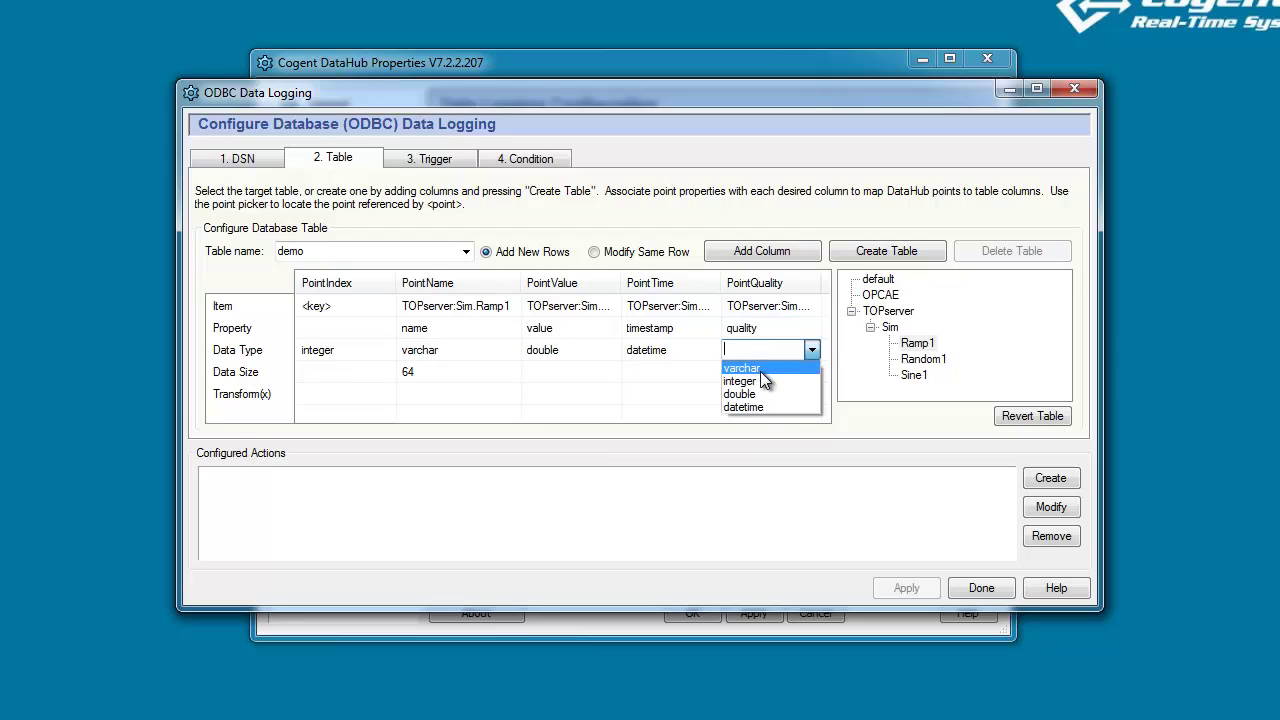
left_click(760, 369)
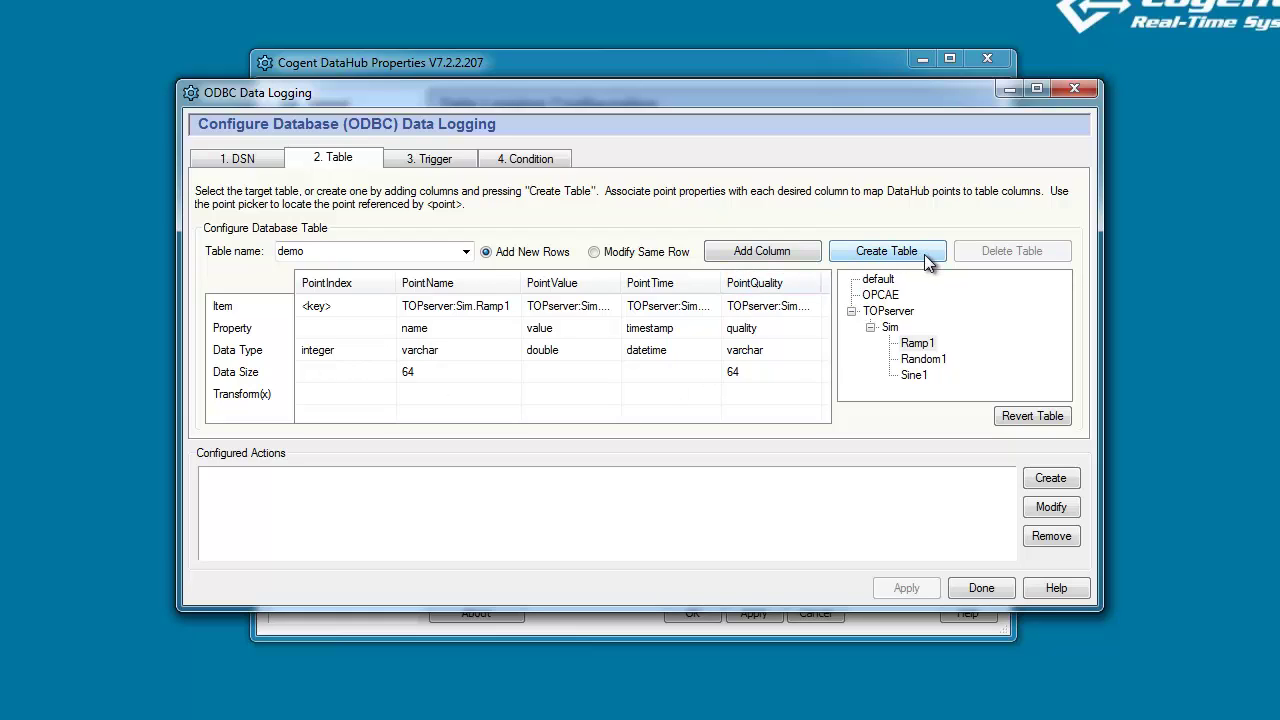
Create the demo table in MySQL and add a logging action for TOPserver:Sim.Ramp1 into it.
left_click(886, 251)
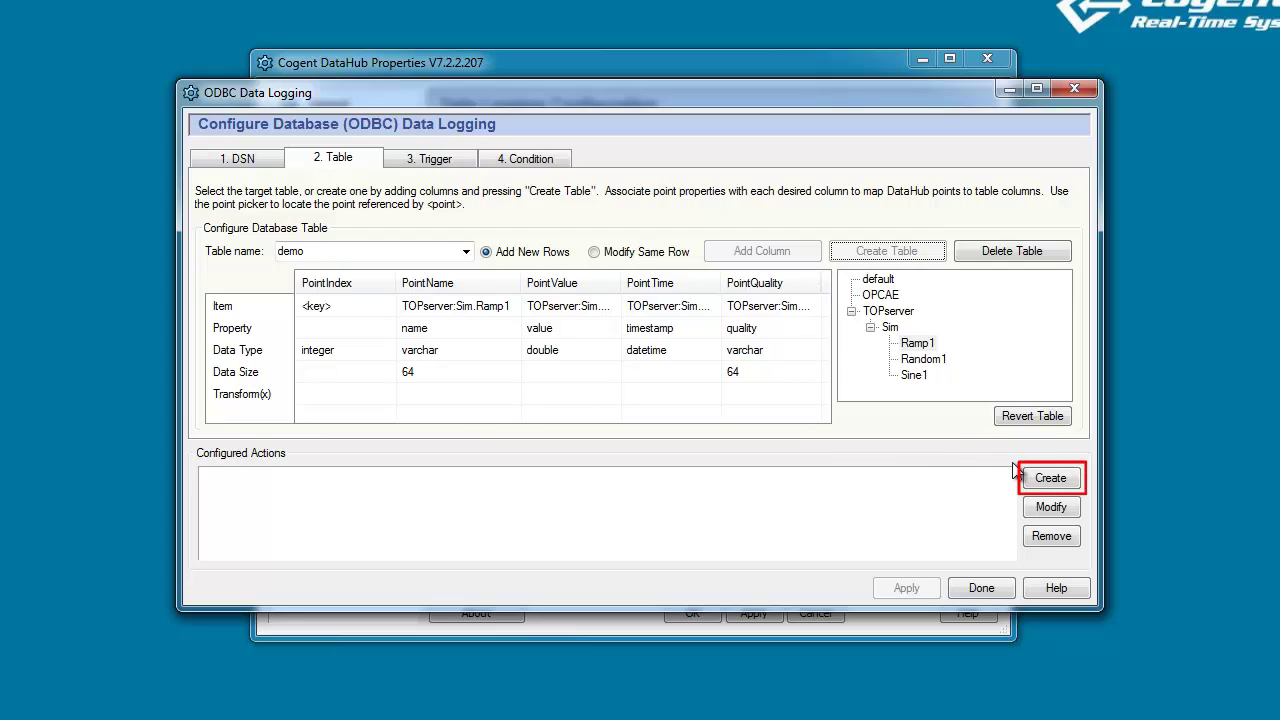
left_click(1068, 484)
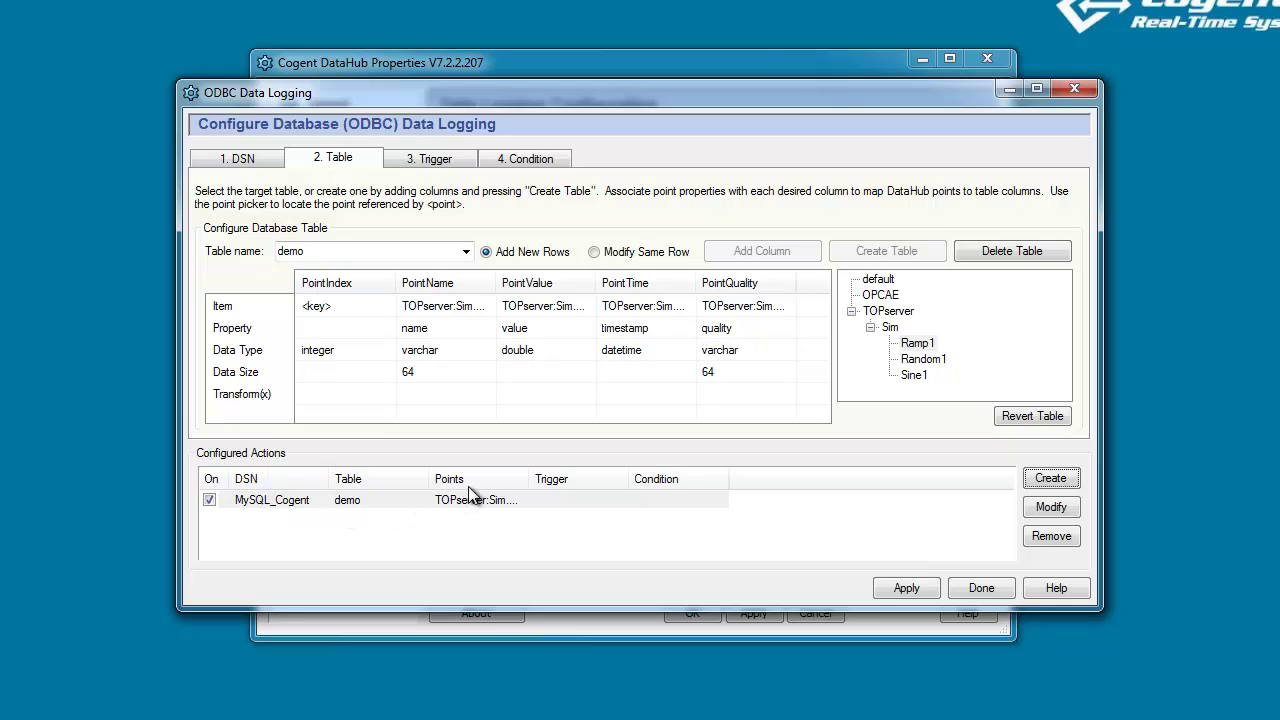
left_click_drag(529, 479, 562, 479)
left_click(555, 500)
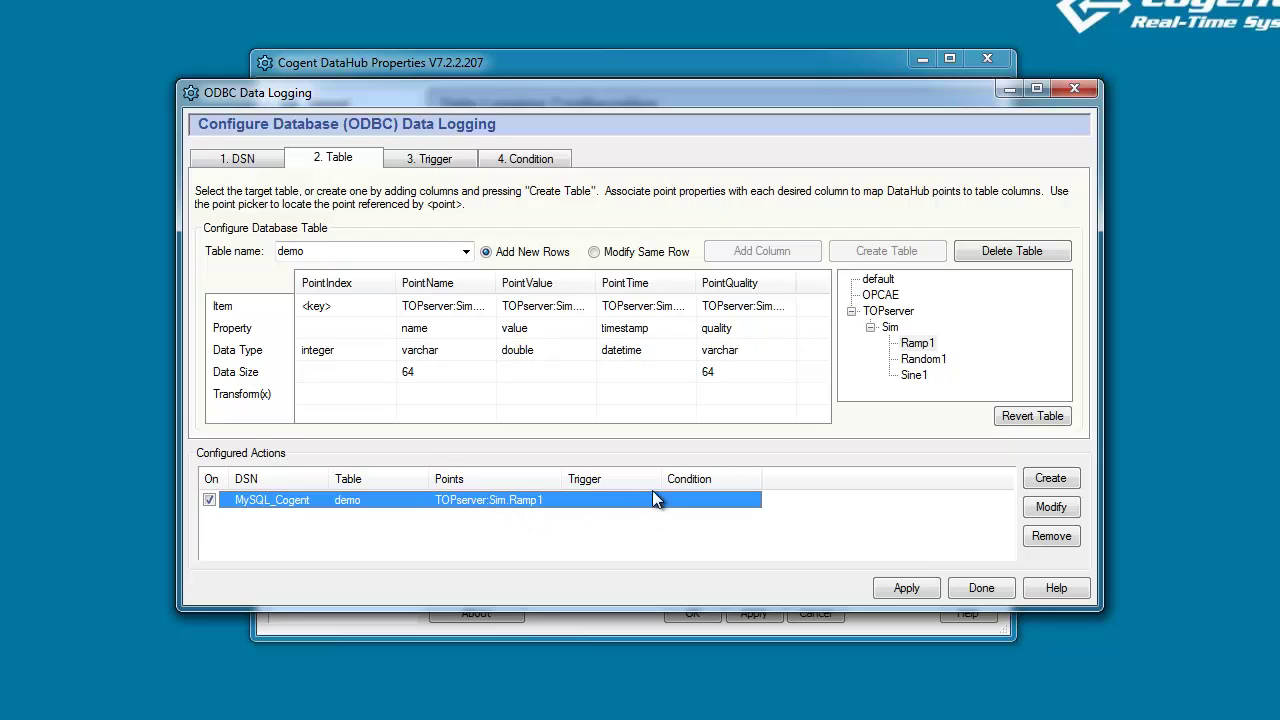
left_click_drag(662, 479, 688, 481)
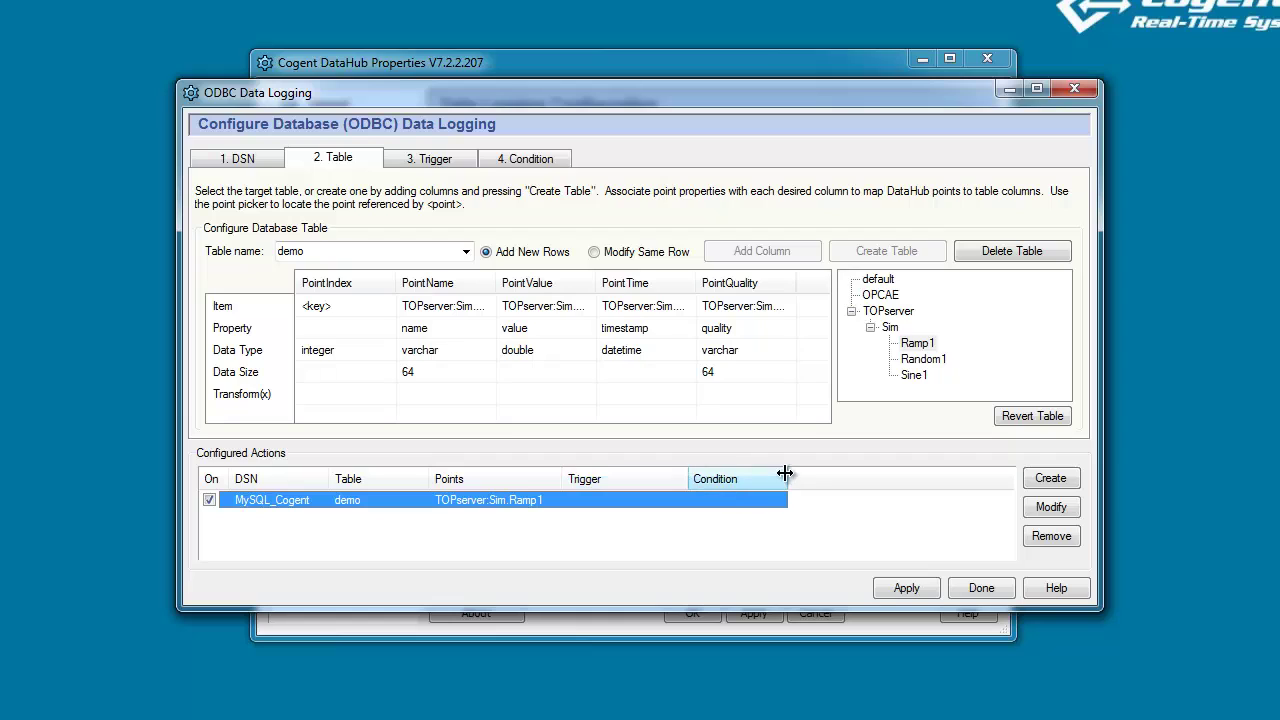
left_click_drag(785, 473, 809, 477)
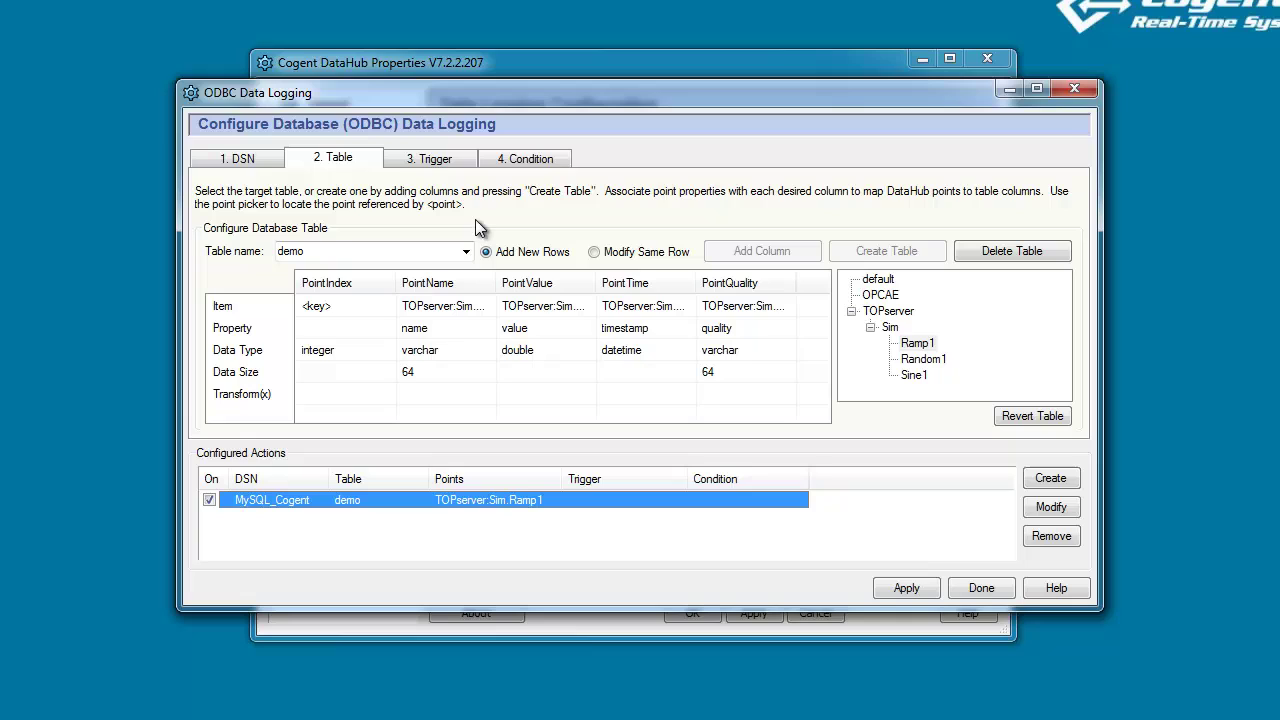
Try the Repeat Timer and Time of Day trigger options for the logging action.
left_click(463, 168)
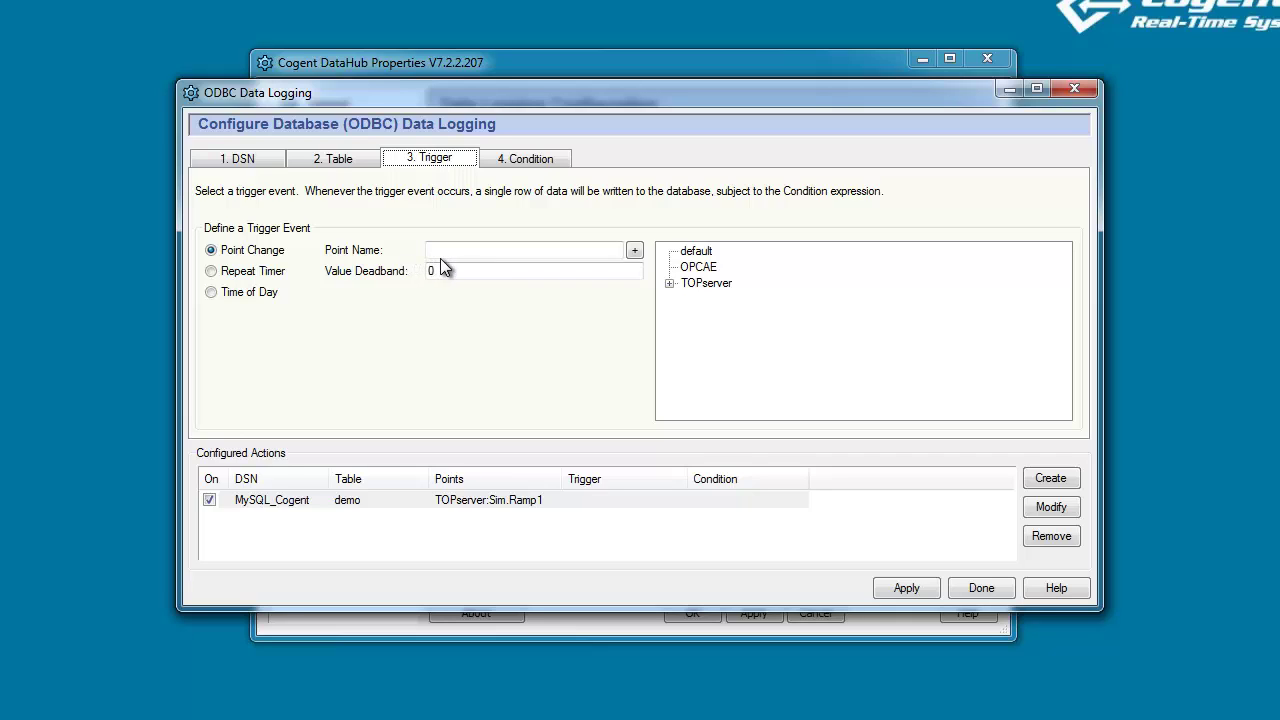
left_click(211, 271)
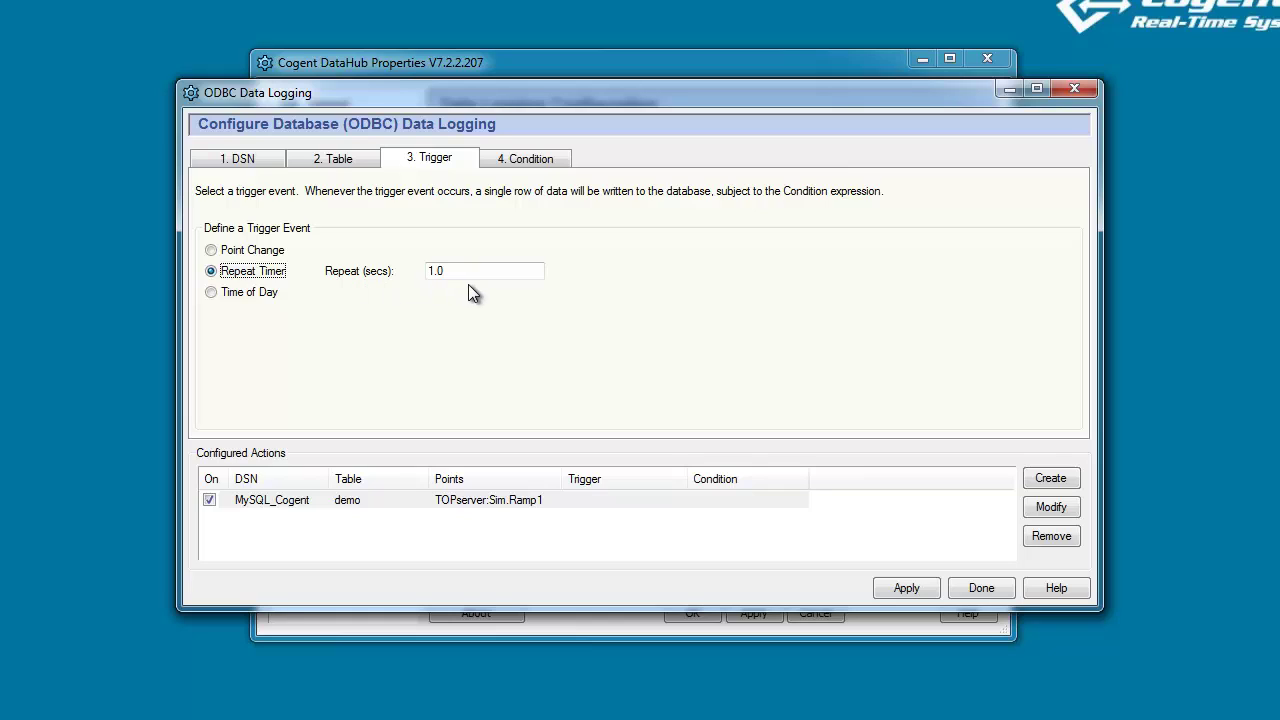
left_click(211, 292)
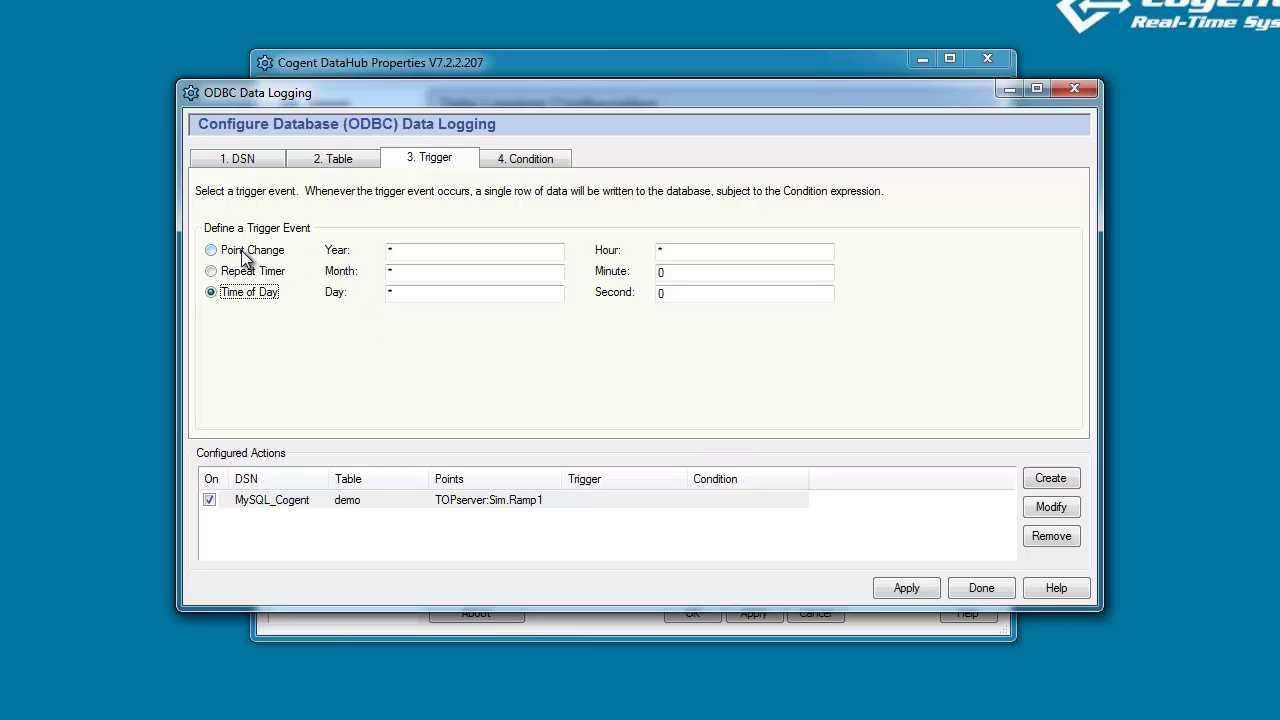
Set the action to trigger on changes to TOPserver:Sim.Random1 and save it.
left_click(211, 250)
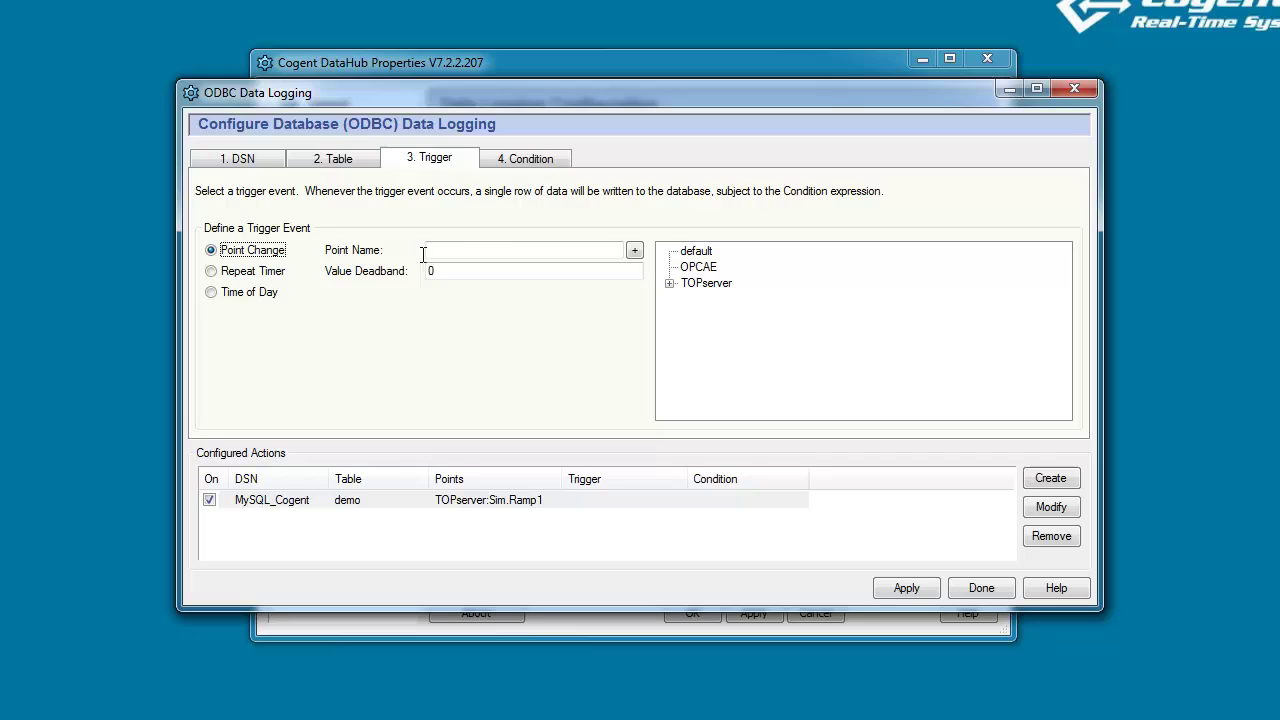
left_click(669, 283)
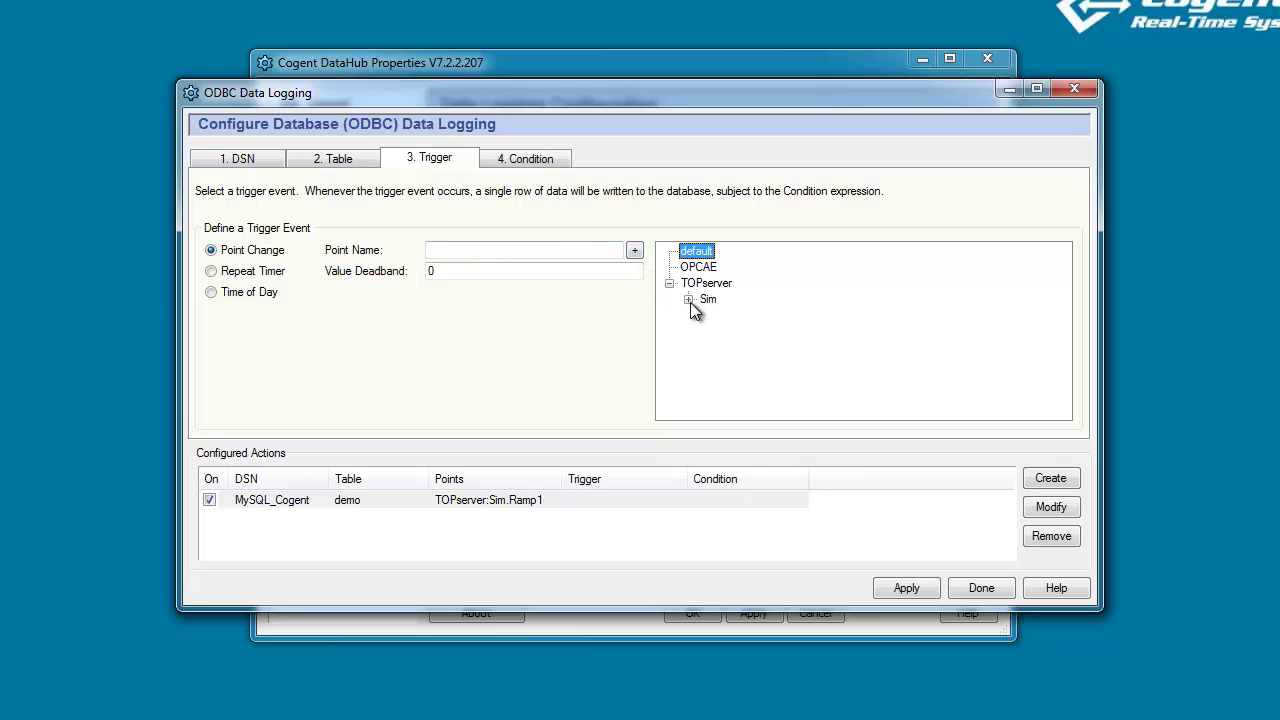
left_click(689, 300)
left_click(757, 342)
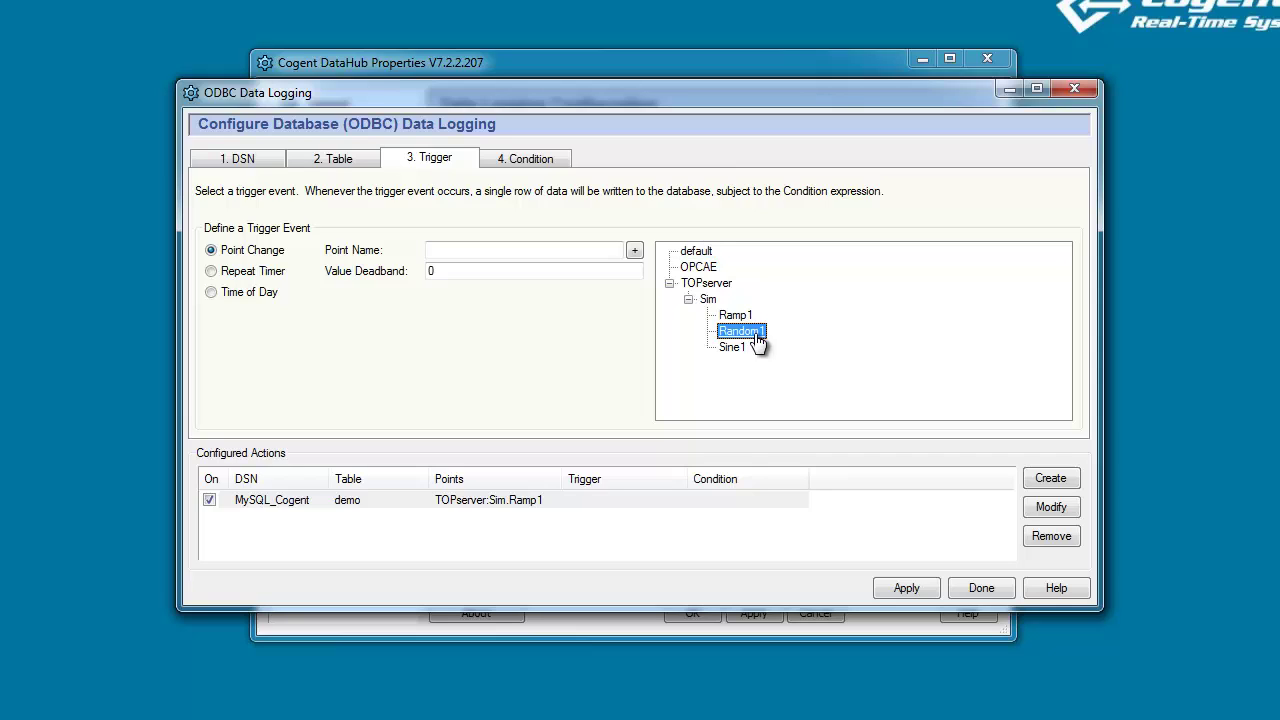
left_click(634, 251)
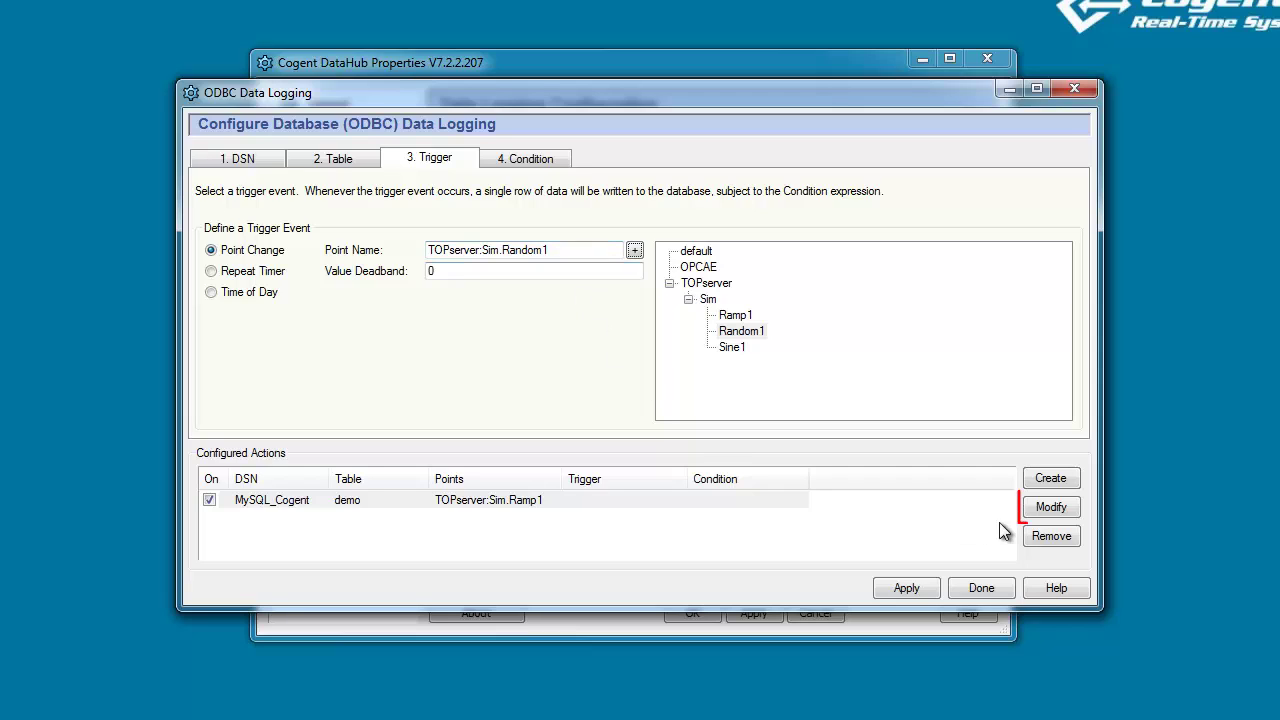
left_click(1060, 512)
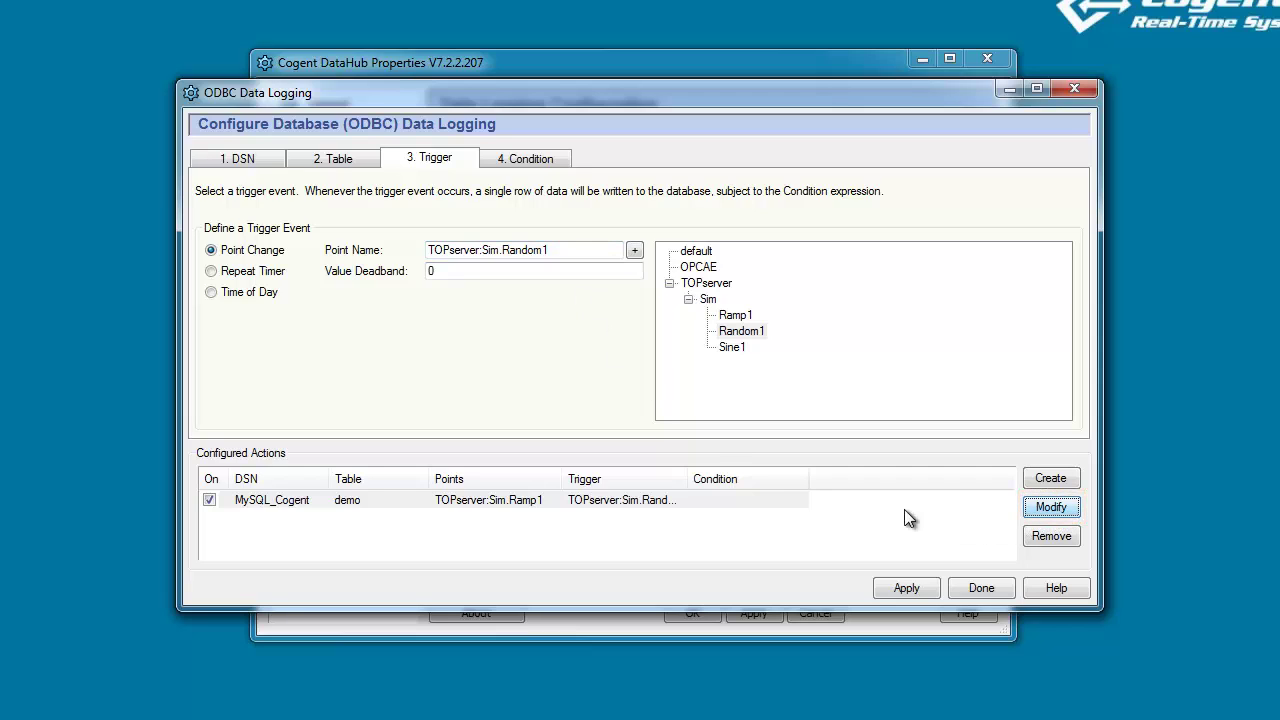
Select the demo logging action to confirm the Random1 trigger and show its Condition page.
left_click_drag(689, 479, 703, 479)
left_click(680, 502)
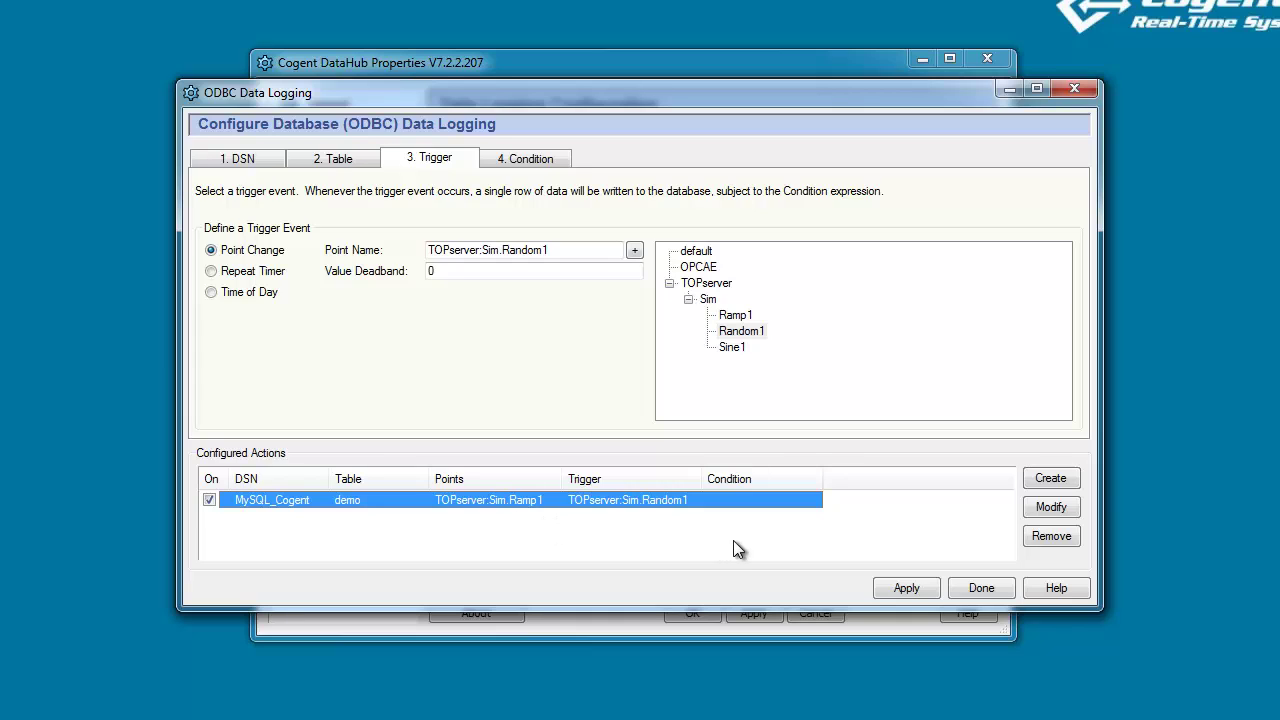
left_click(558, 158)
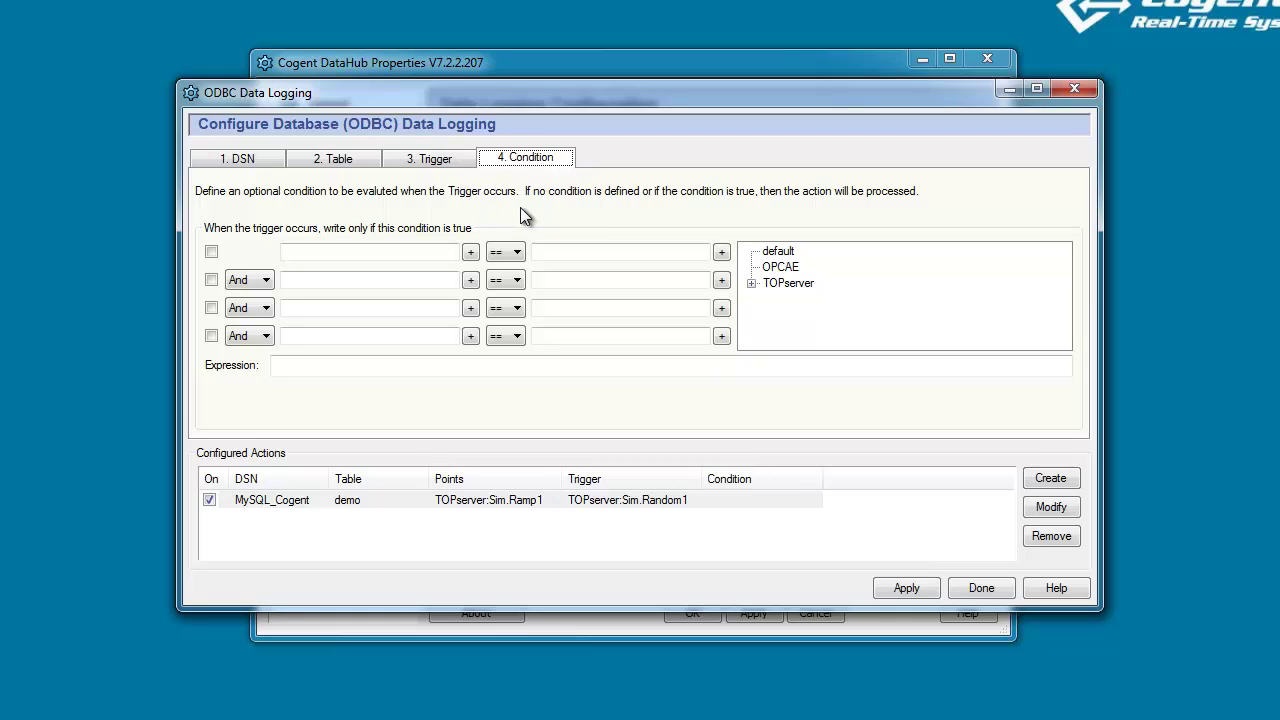
Add the condition $TOPserver:Sim.Sine1 > 35 to the demo logging action.
left_click(211, 252)
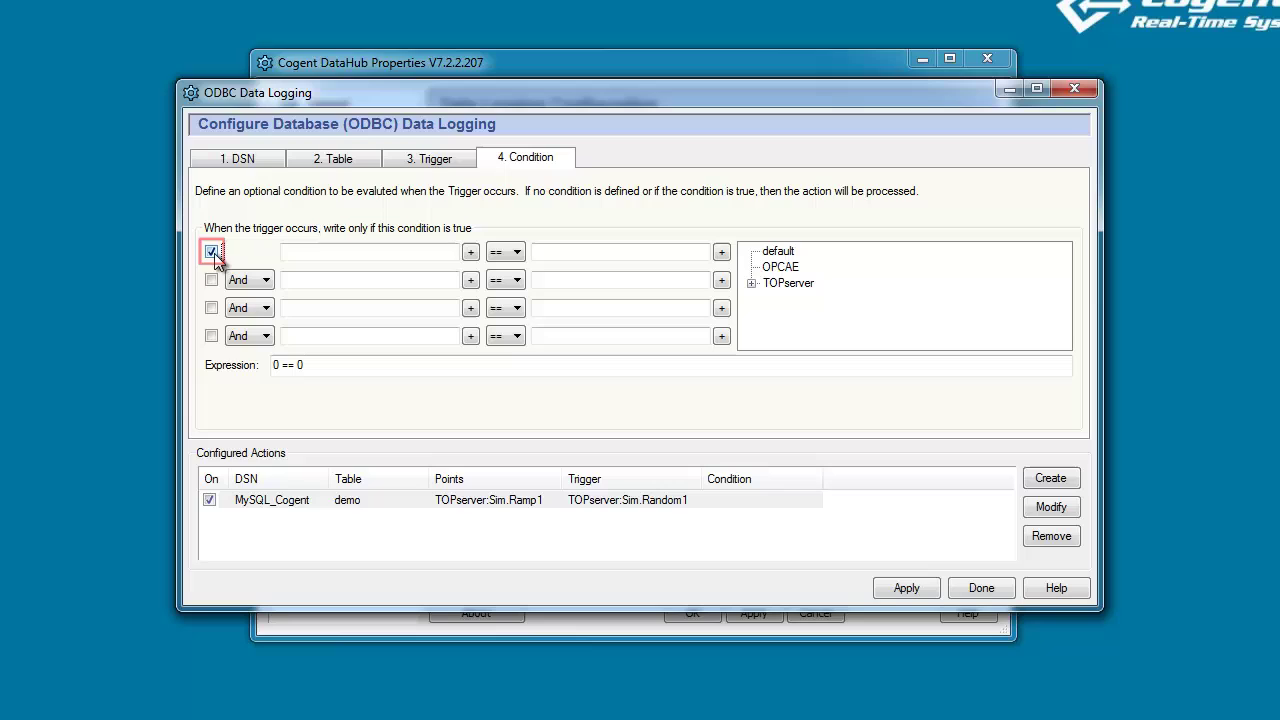
left_click(753, 283)
left_click(771, 299)
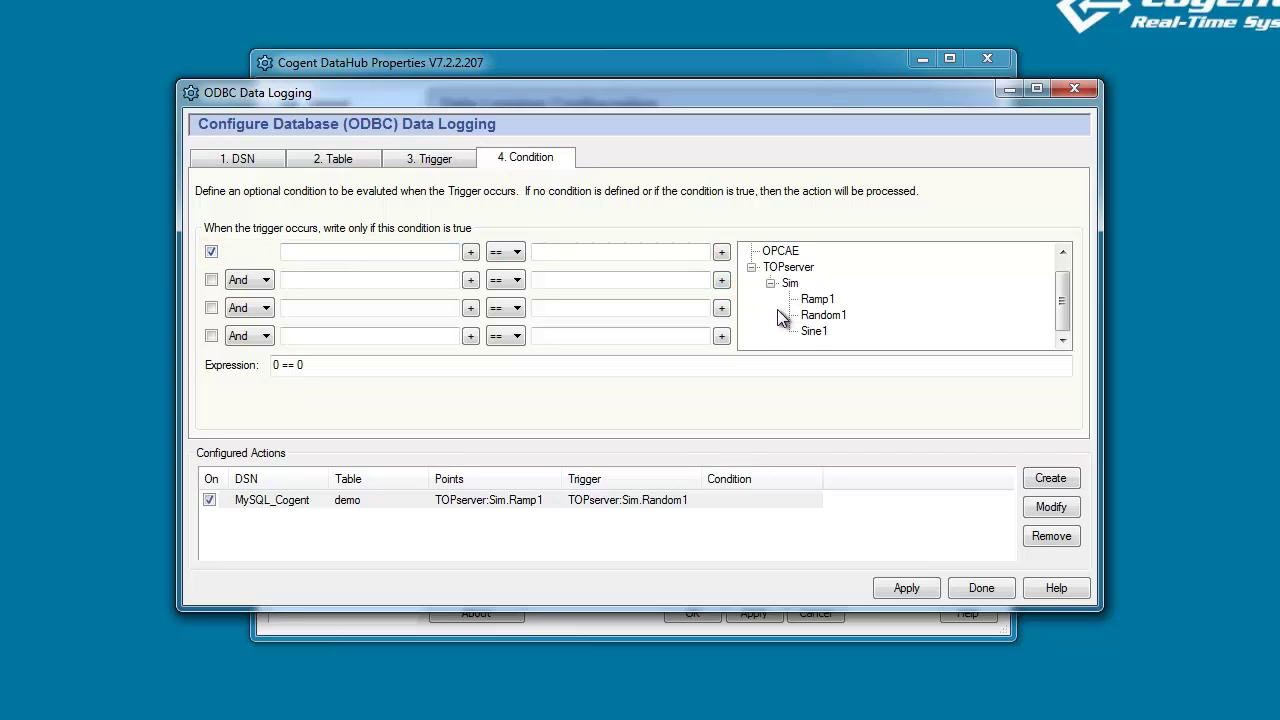
left_click(814, 332)
left_click(471, 254)
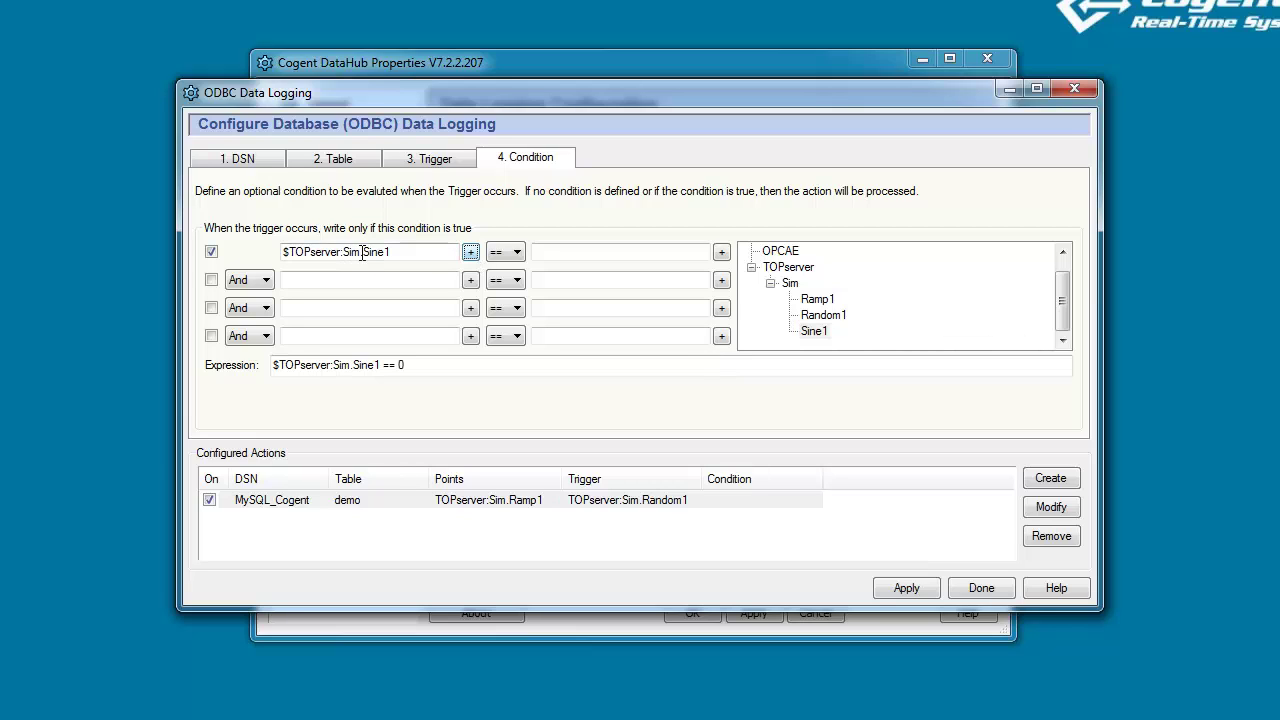
left_click(513, 253)
left_click(511, 321)
left_click(567, 252)
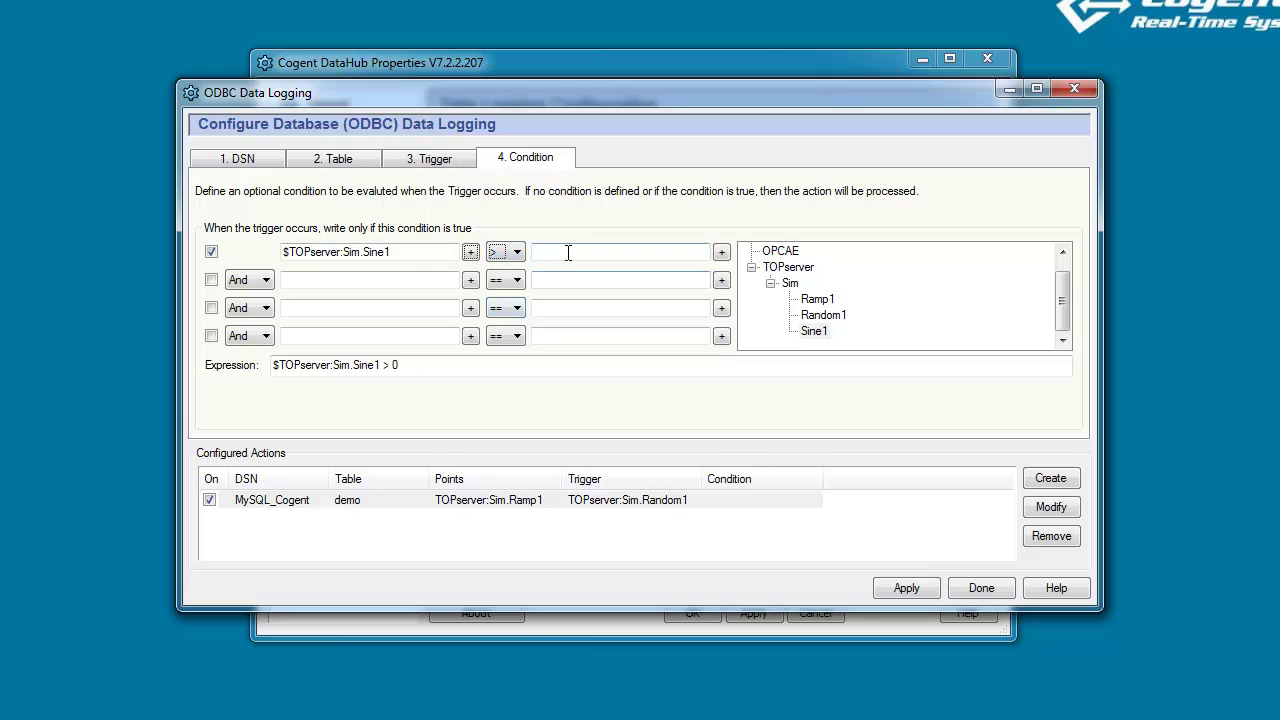
type("35")
left_click(1045, 506)
left_click_drag(819, 471, 866, 471)
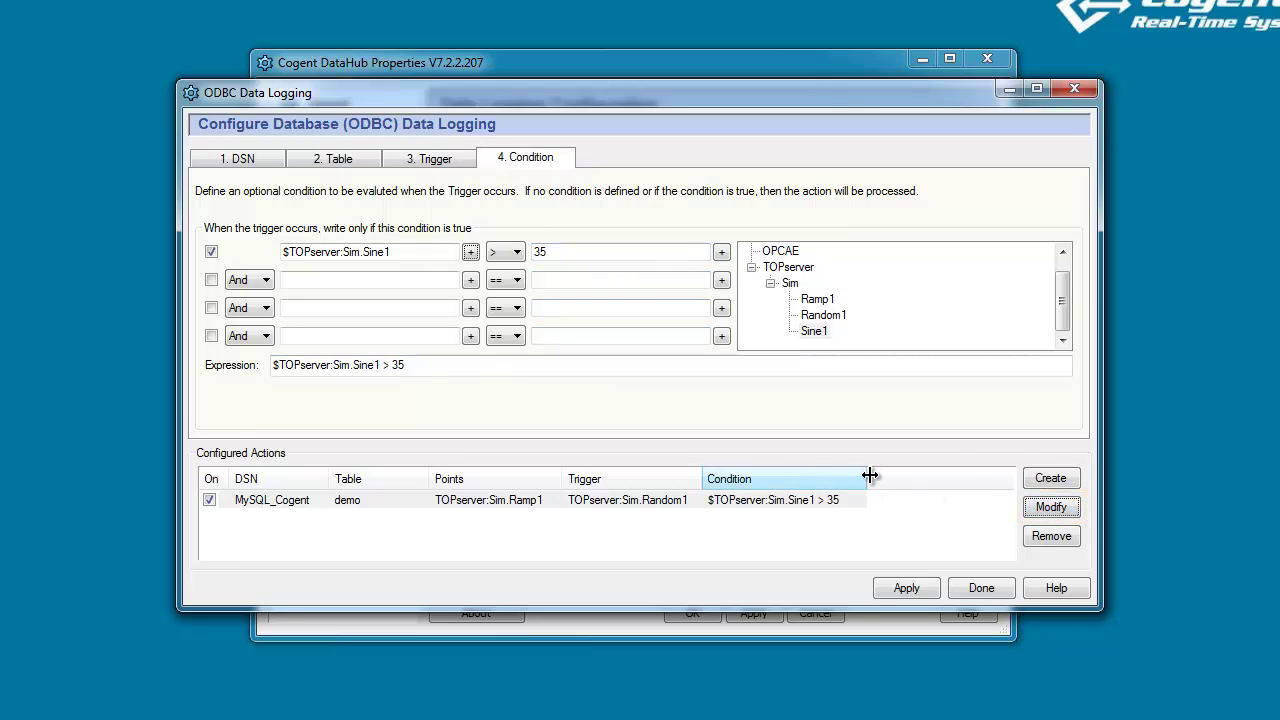
left_click(846, 551)
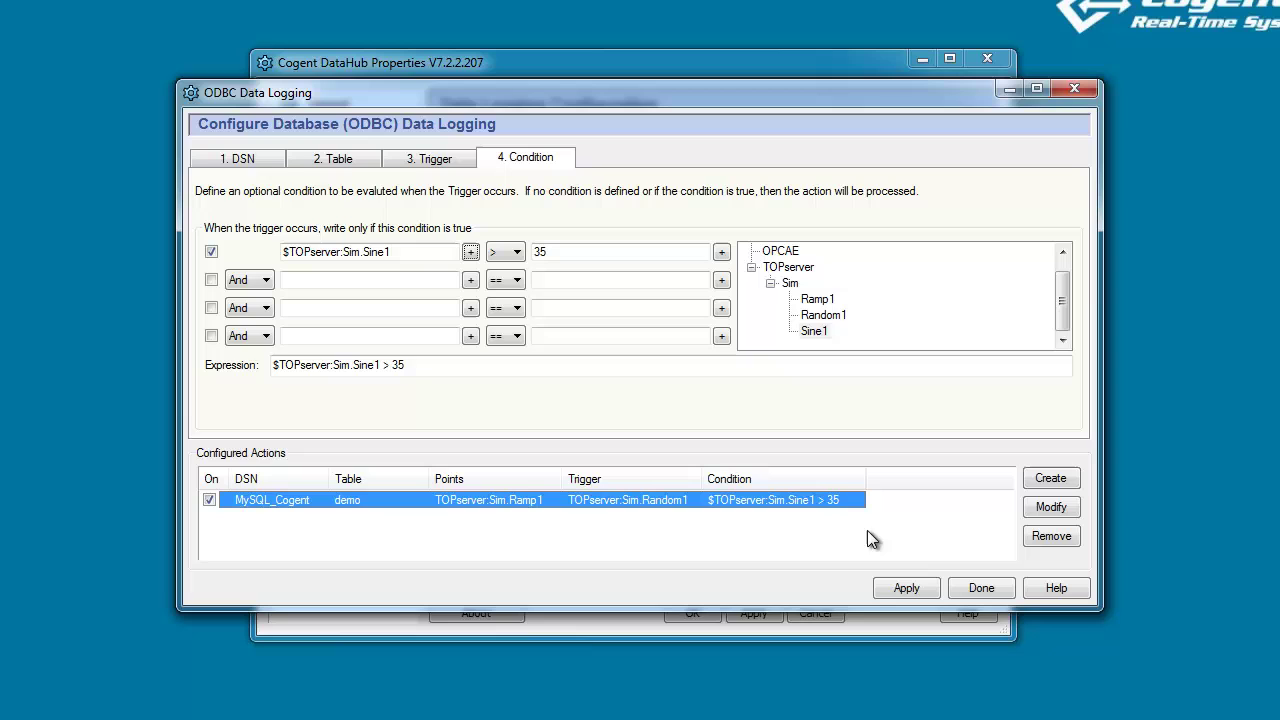
Enable 'Show diagnostics in the script log', apply it, and open the Script Log.
left_click(553, 66)
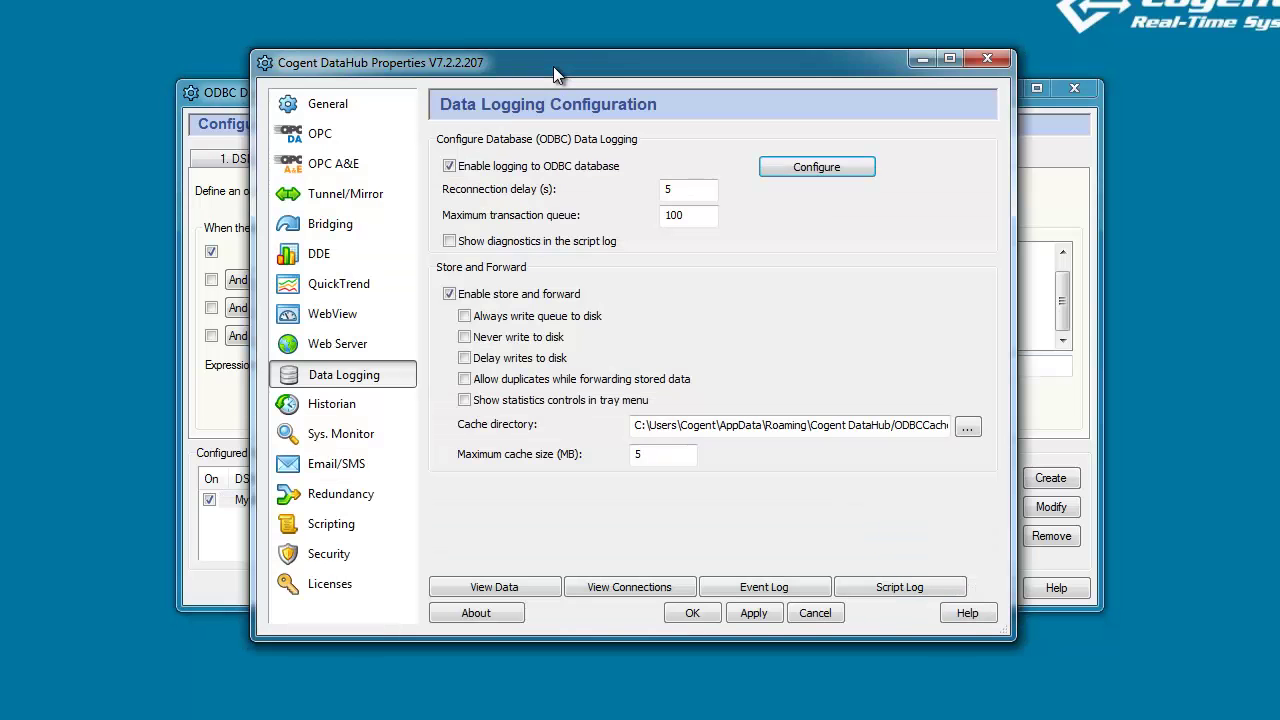
left_click(450, 243)
left_click(754, 617)
left_click(872, 588)
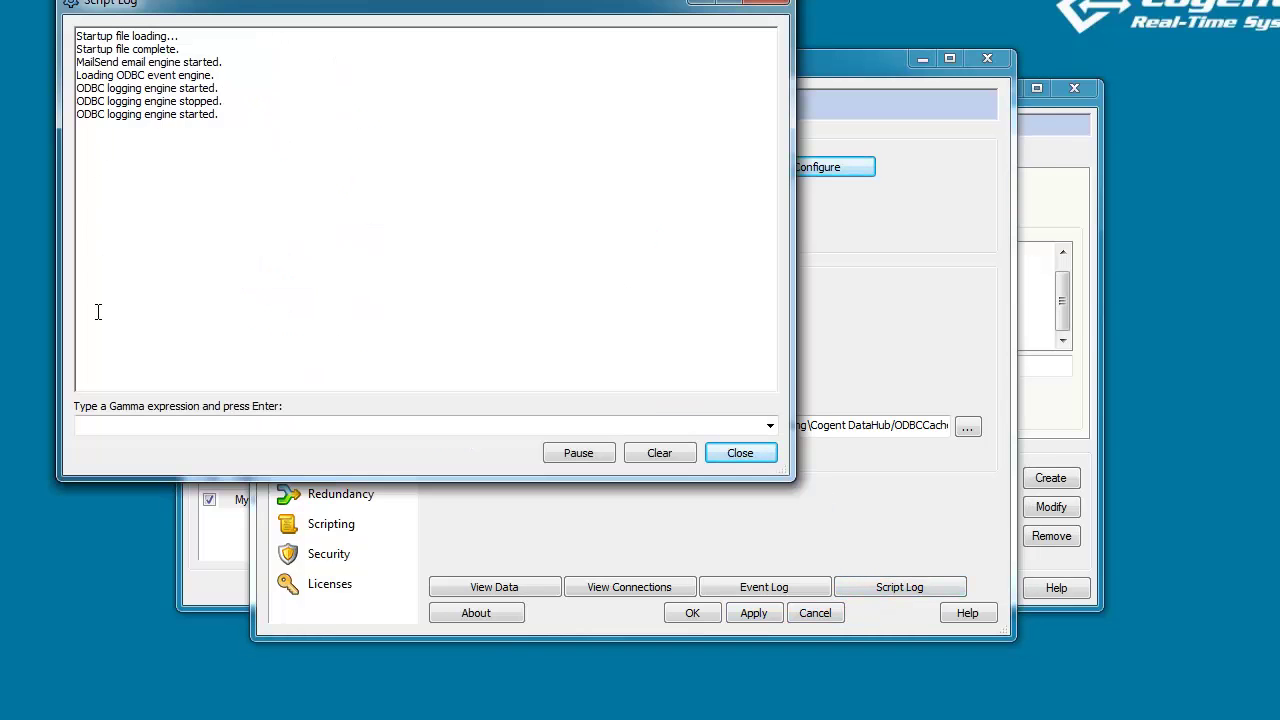
Apply the ODBC Data Logging configuration and check the Script Log for inserts into demo.
left_click(195, 584)
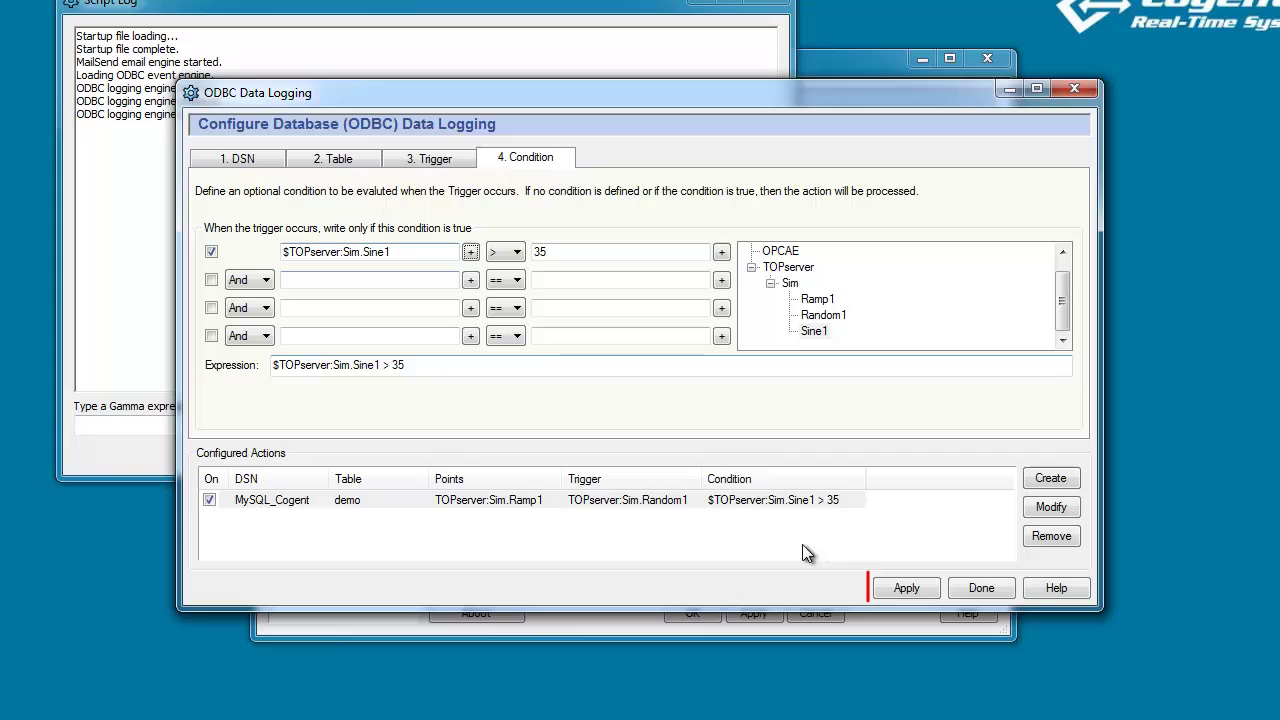
left_click(906, 588)
left_click(102, 453)
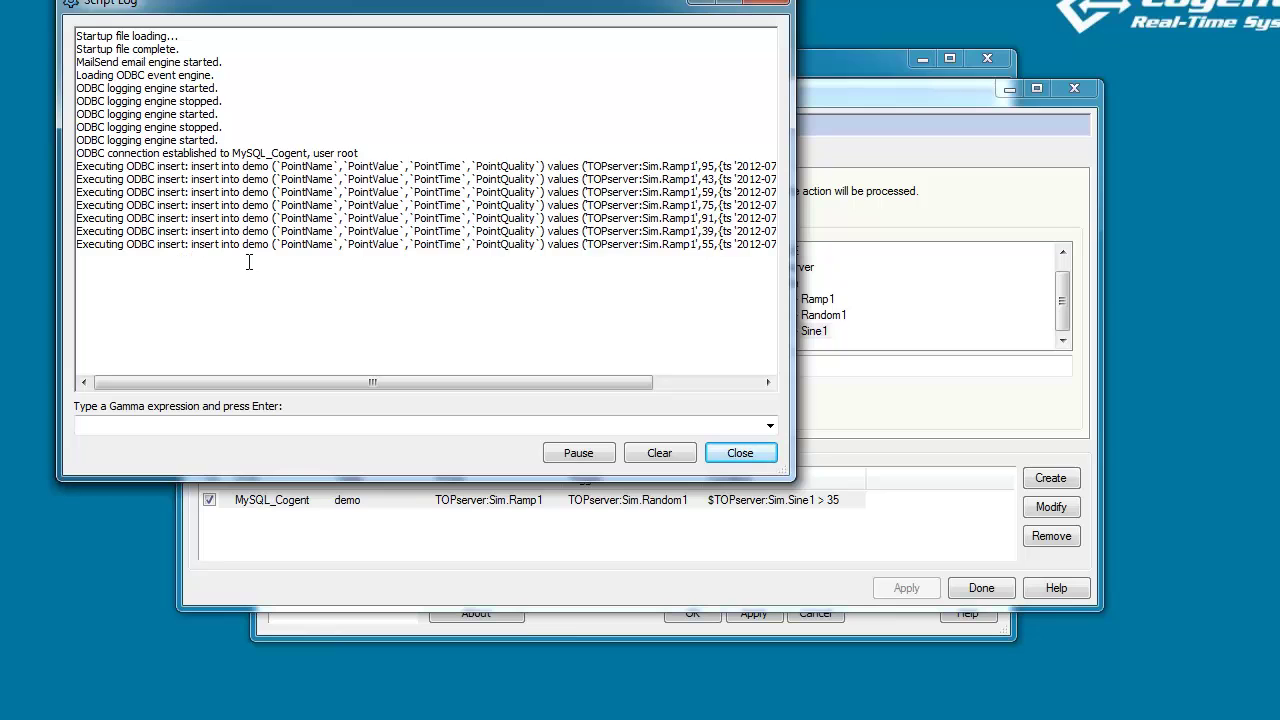
Open the Data Browser on TOPserver > Sim to show live Ramp1, Random1 and Sine1 values.
left_click(448, 631)
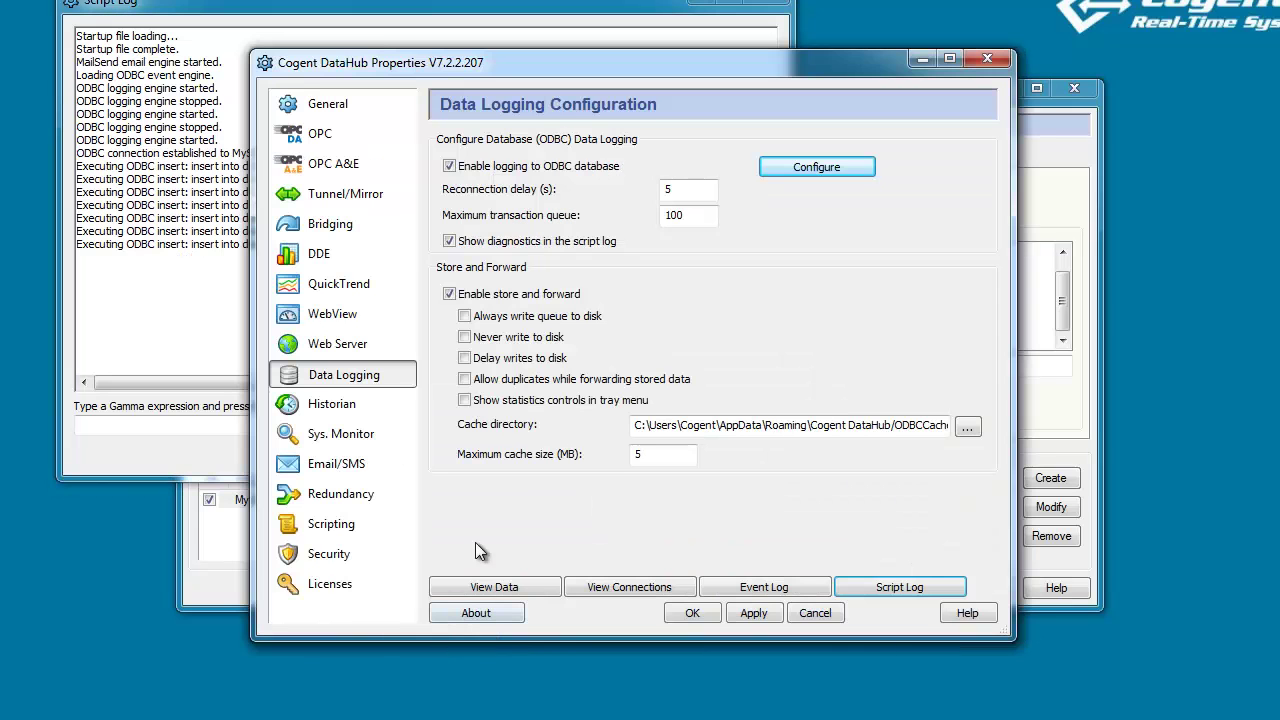
left_click(494, 588)
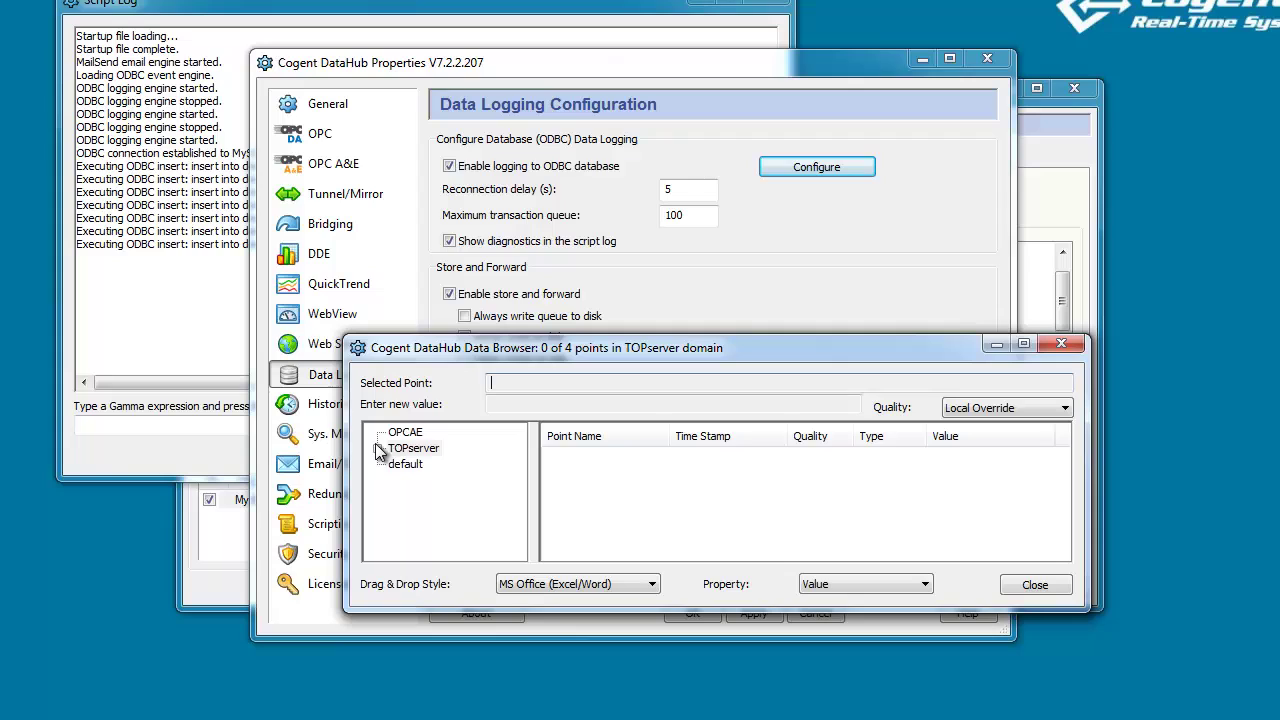
double_click(392, 449)
left_click(412, 464)
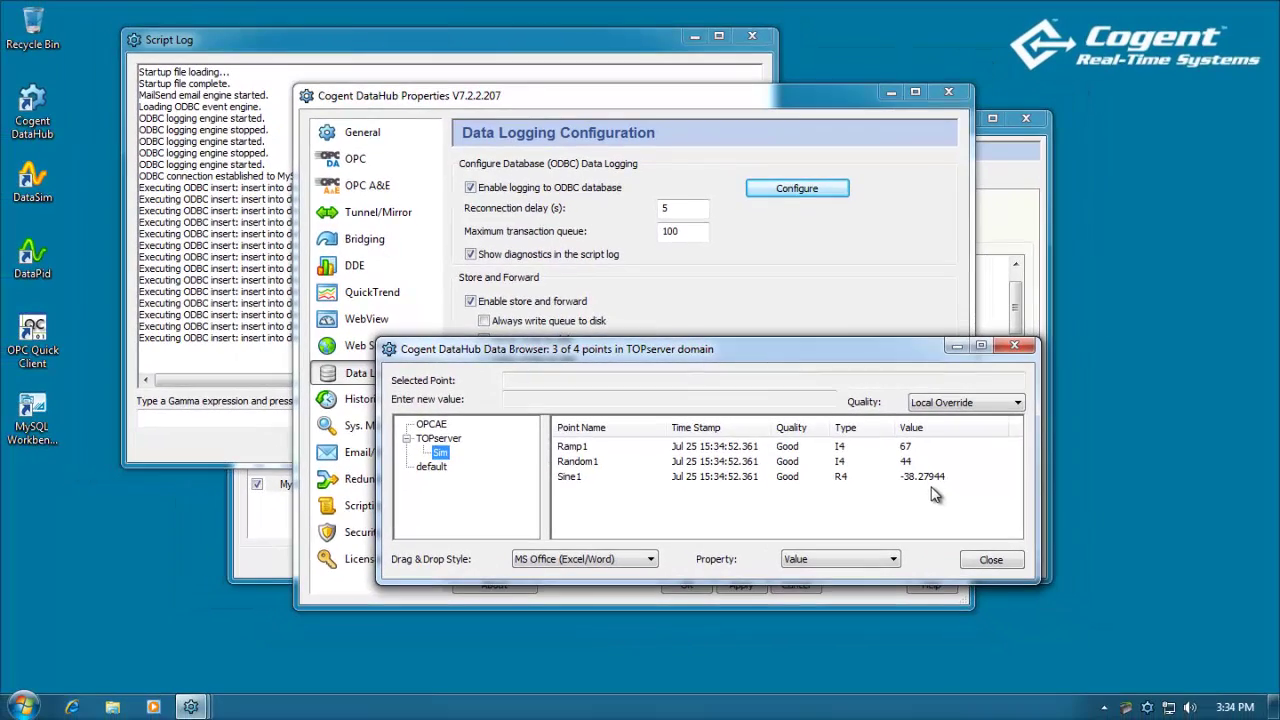
Open MySQL Workbench on the Cogent test database connection and expand test > Tables.
double_click(40, 406)
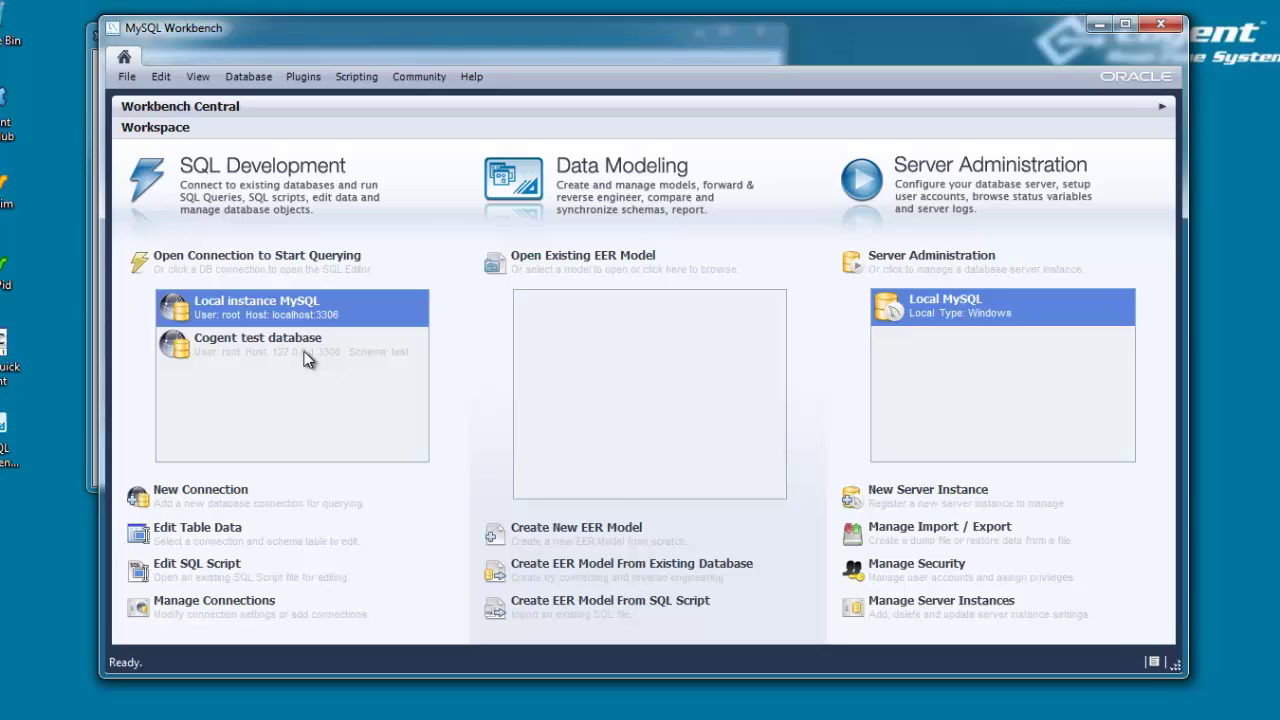
left_click(317, 328)
double_click(278, 353)
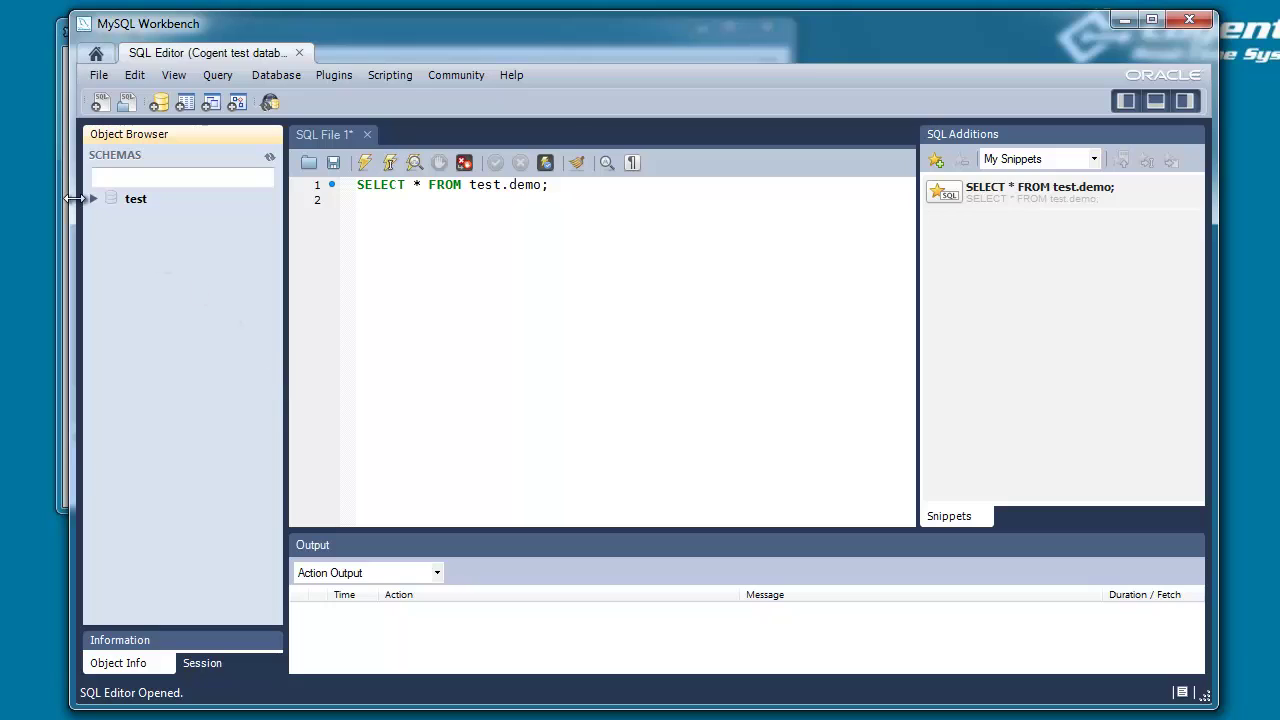
left_click(92, 200)
left_click(111, 217)
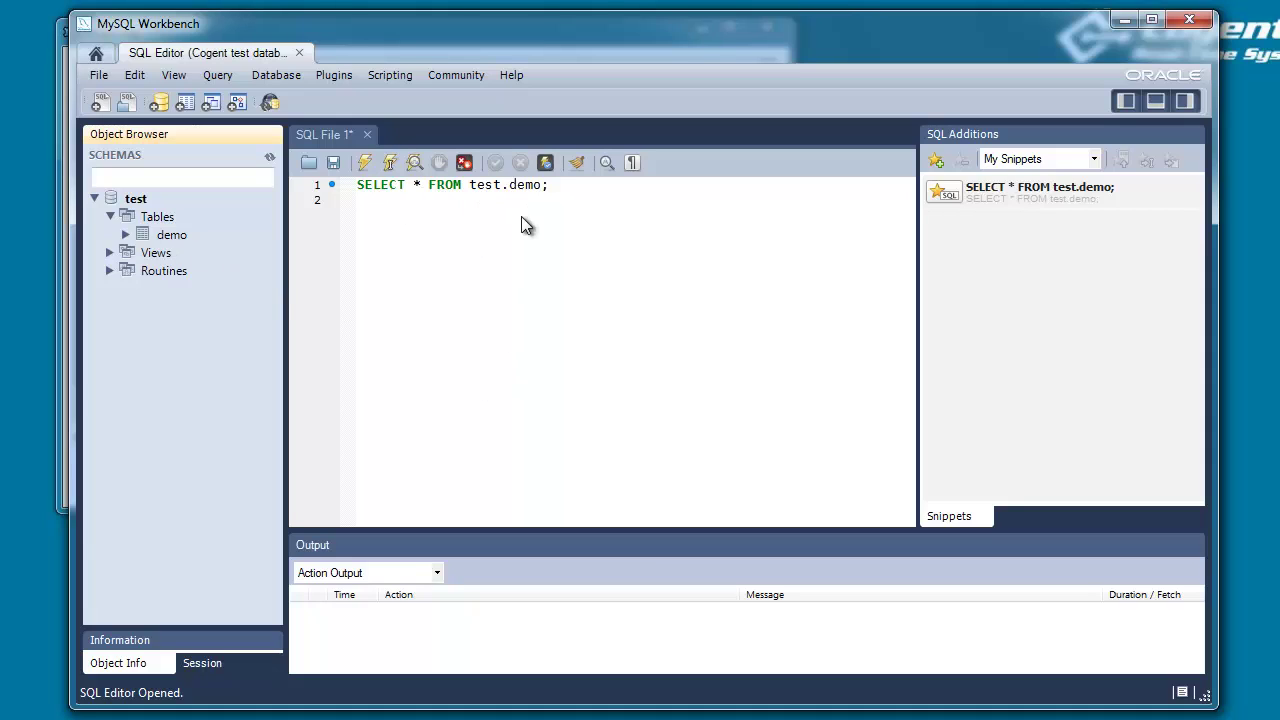
Run SELECT * FROM test.demo, then re-run it to confirm 28 logged Ramp1 rows.
left_click(366, 166)
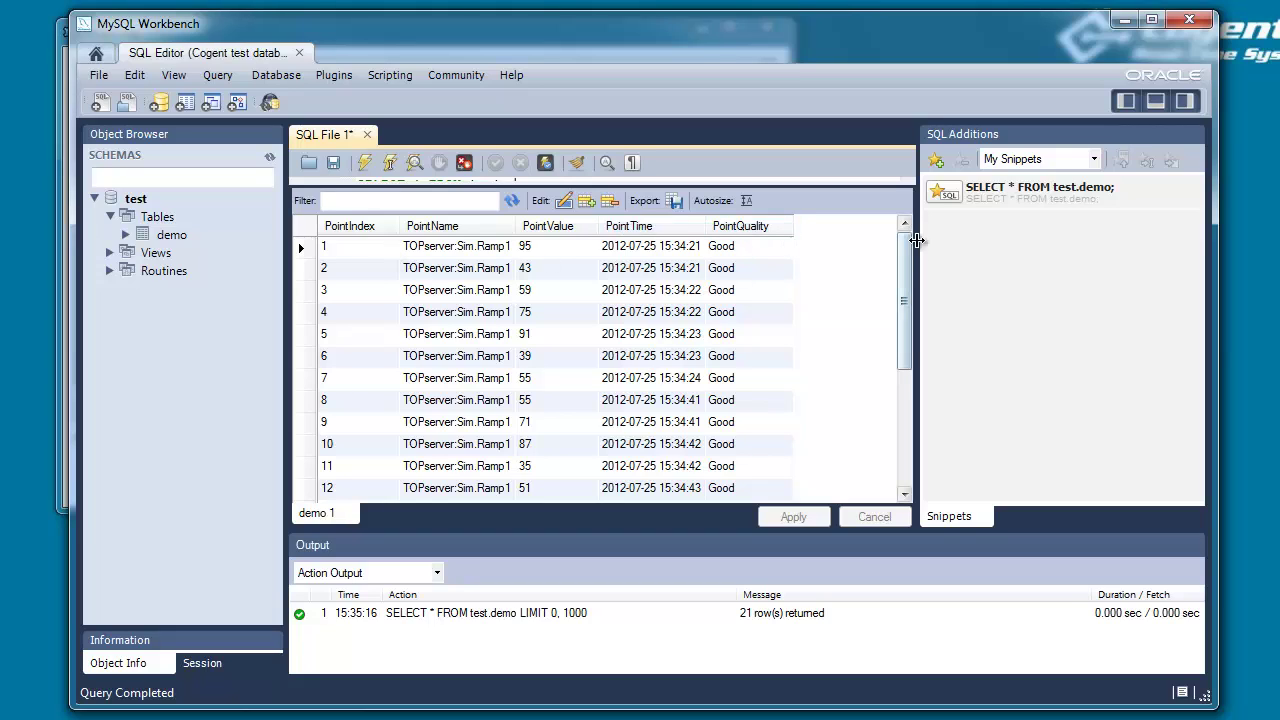
left_click_drag(903, 258, 906, 419)
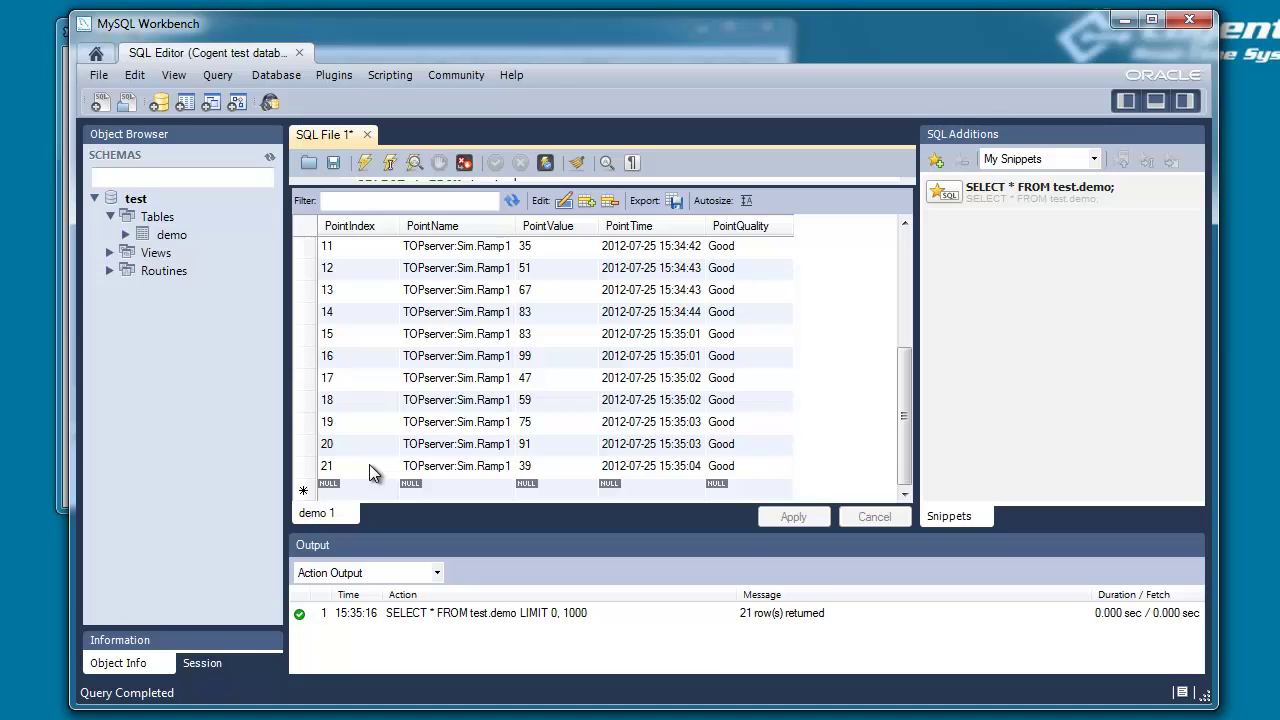
left_click(366, 163)
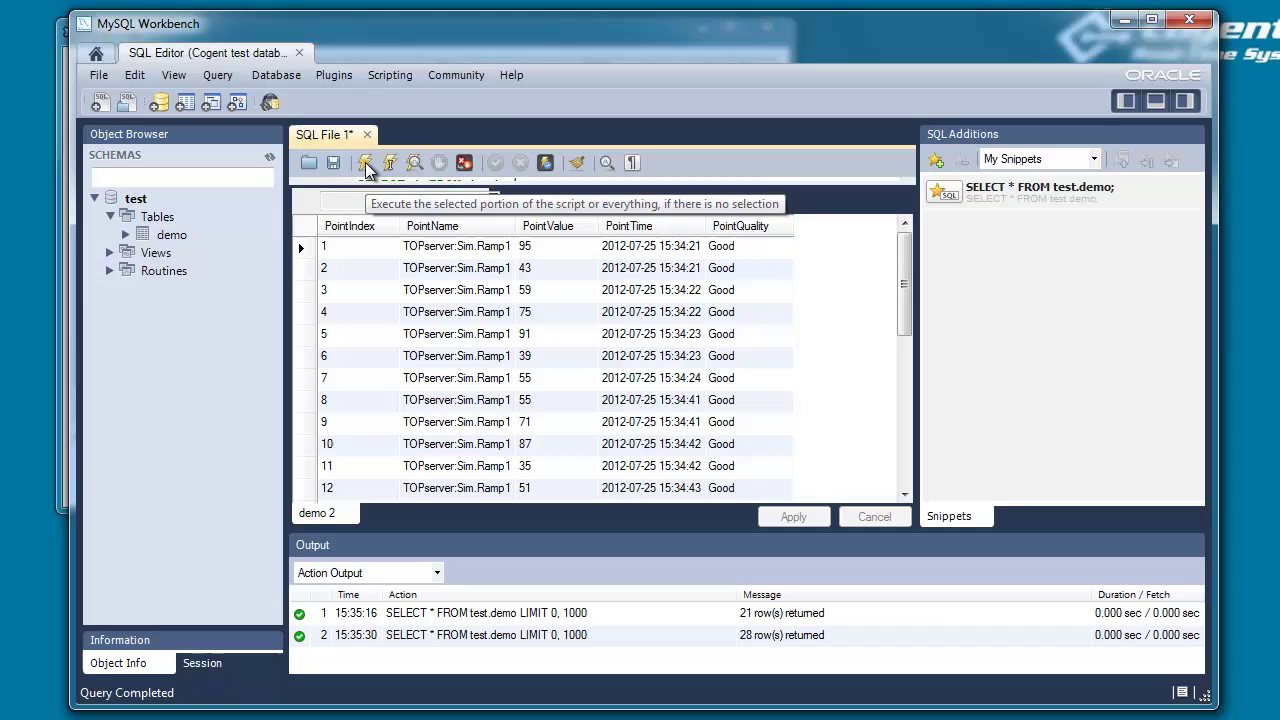
left_click_drag(898, 252, 912, 413)
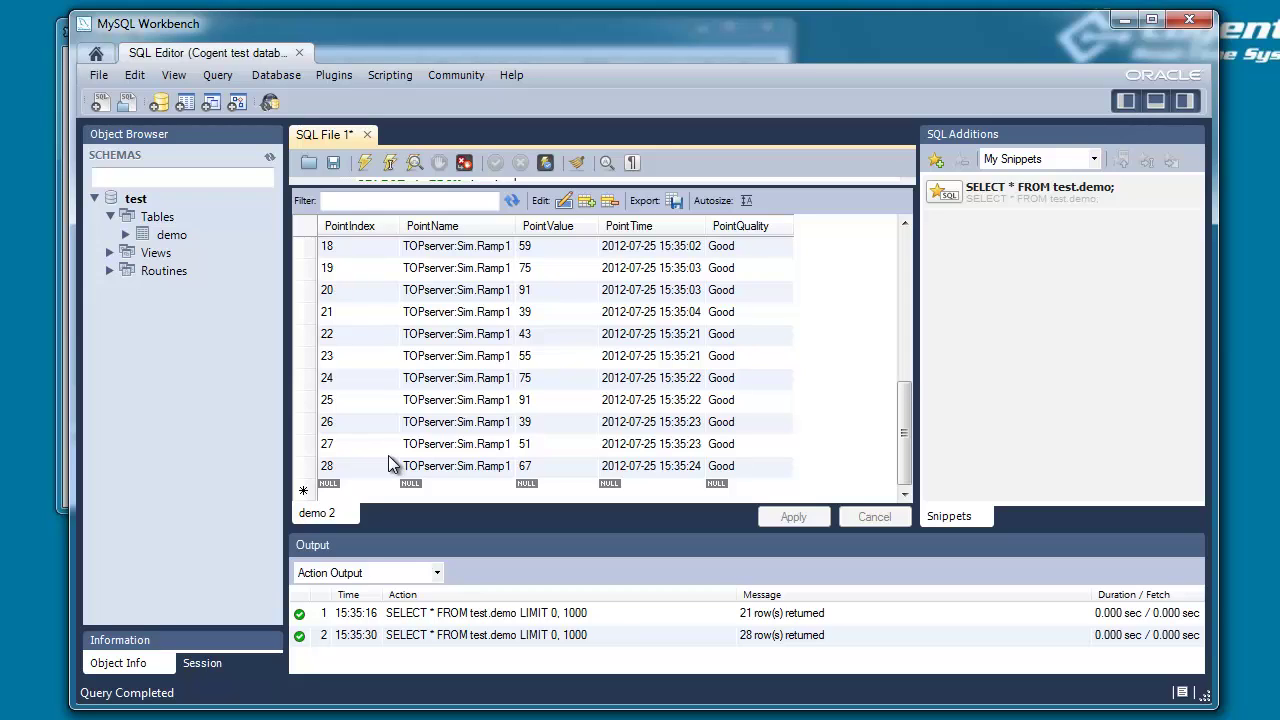
Minimize MySQL Workbench and bring the ODBC Data Logging dialog back to the front.
left_click(1124, 20)
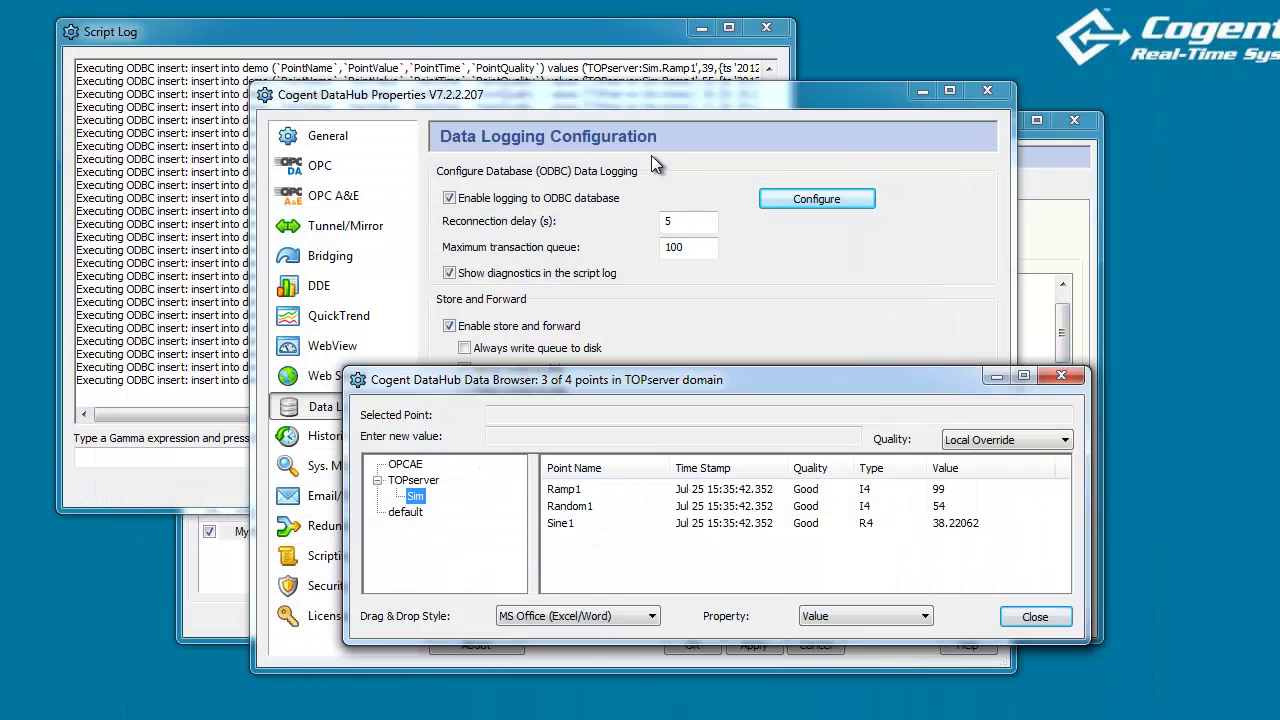
left_click(1061, 193)
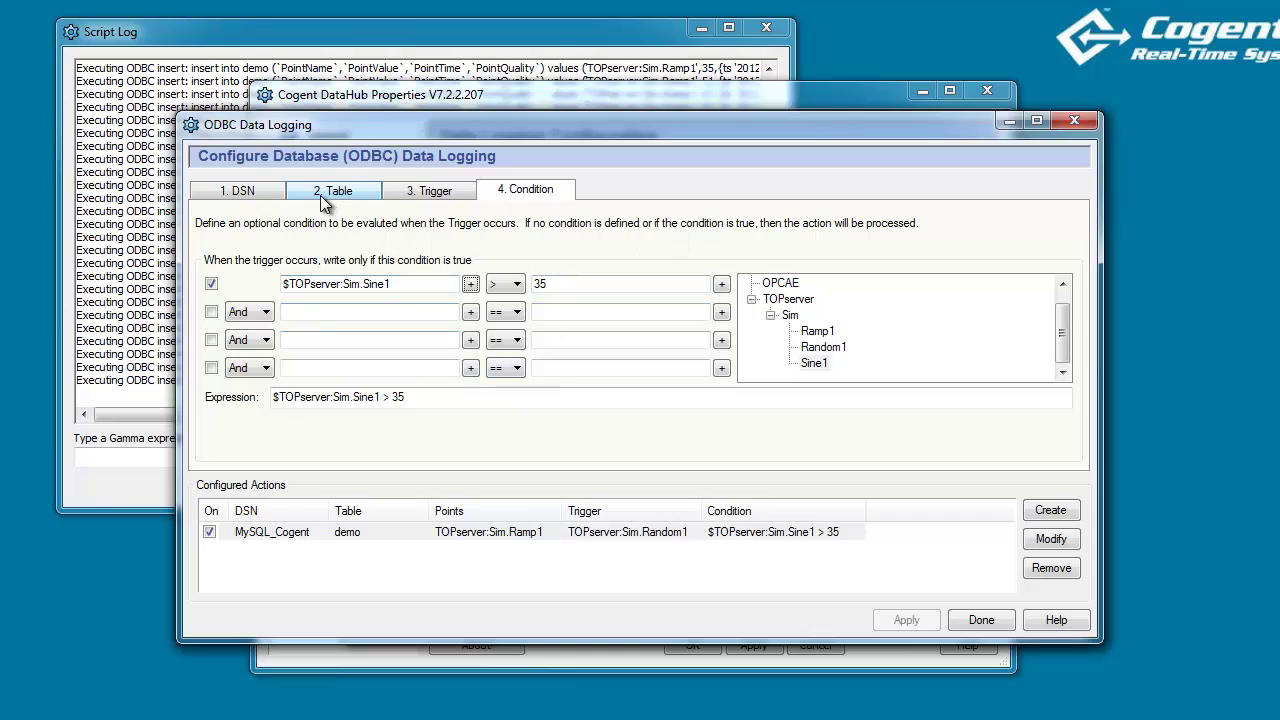